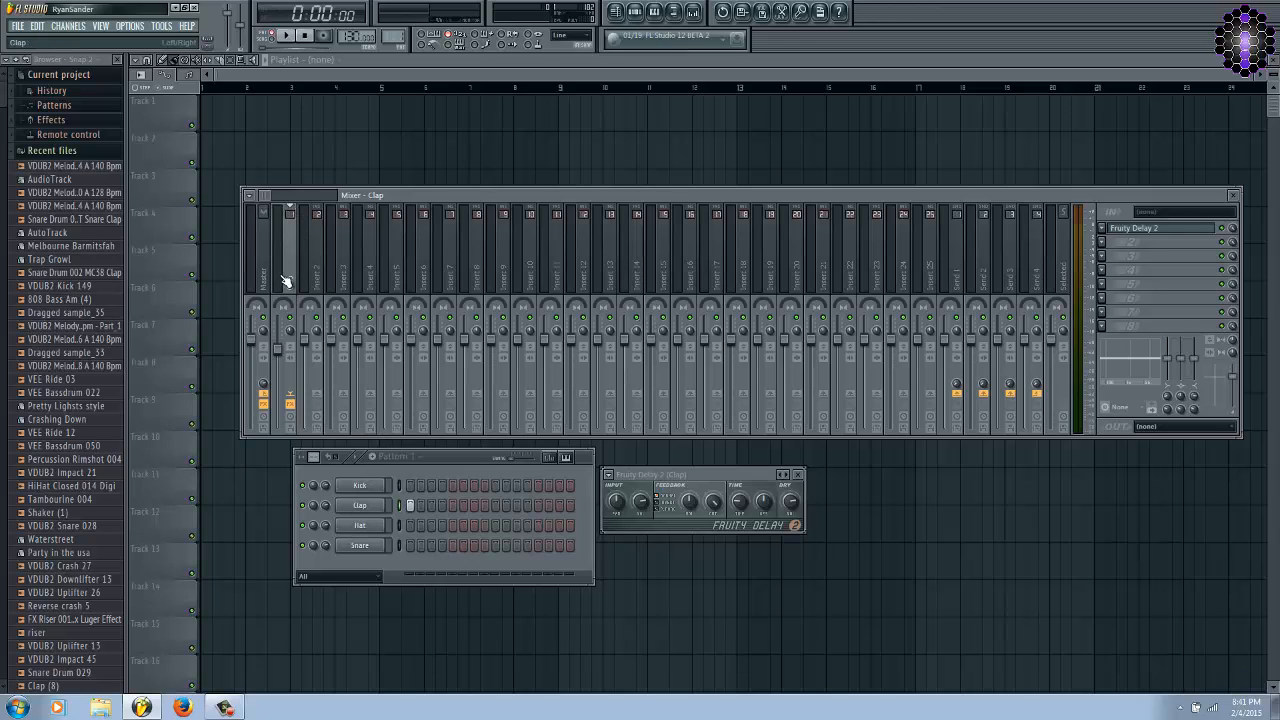
Reposition the Fruity Delay 2 window below the mixer so that it sits clear of the channel rack.
{"action": "left_click", "coordinate": [717, 475]}
{"action": "left_click_drag", "start_coordinate": [728, 475], "coordinate": [748, 464]}
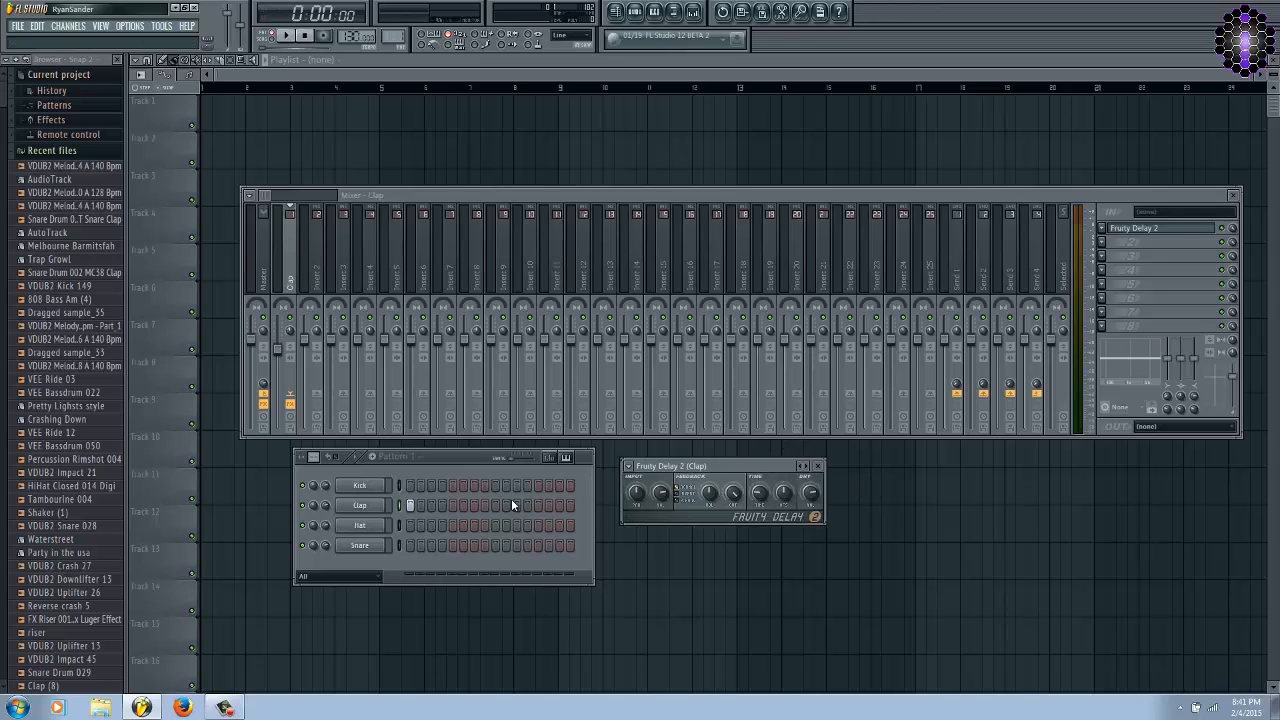
{"action": "left_click_drag", "start_coordinate": [722, 462], "coordinate": [836, 474]}
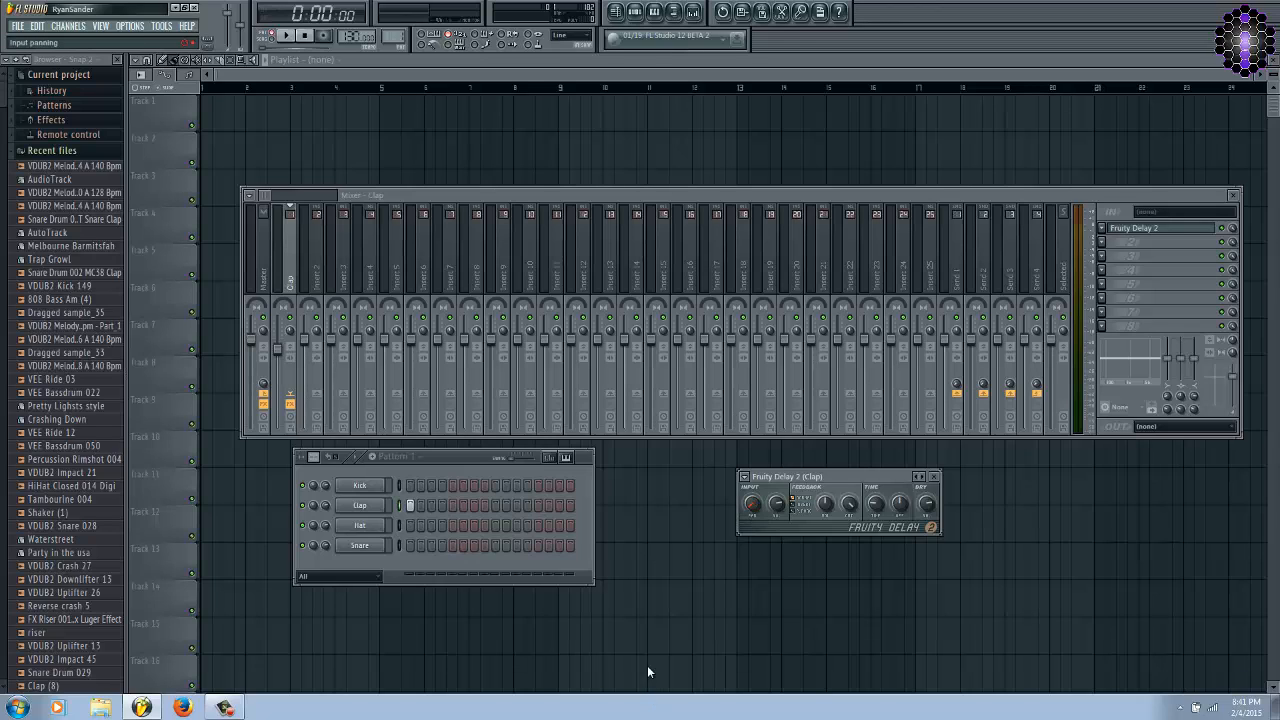
{"action": "right_click", "coordinate": [752, 504]}
{"action": "left_click", "coordinate": [772, 513]}
{"action": "left_click_drag", "start_coordinate": [812, 476], "coordinate": [804, 474]}
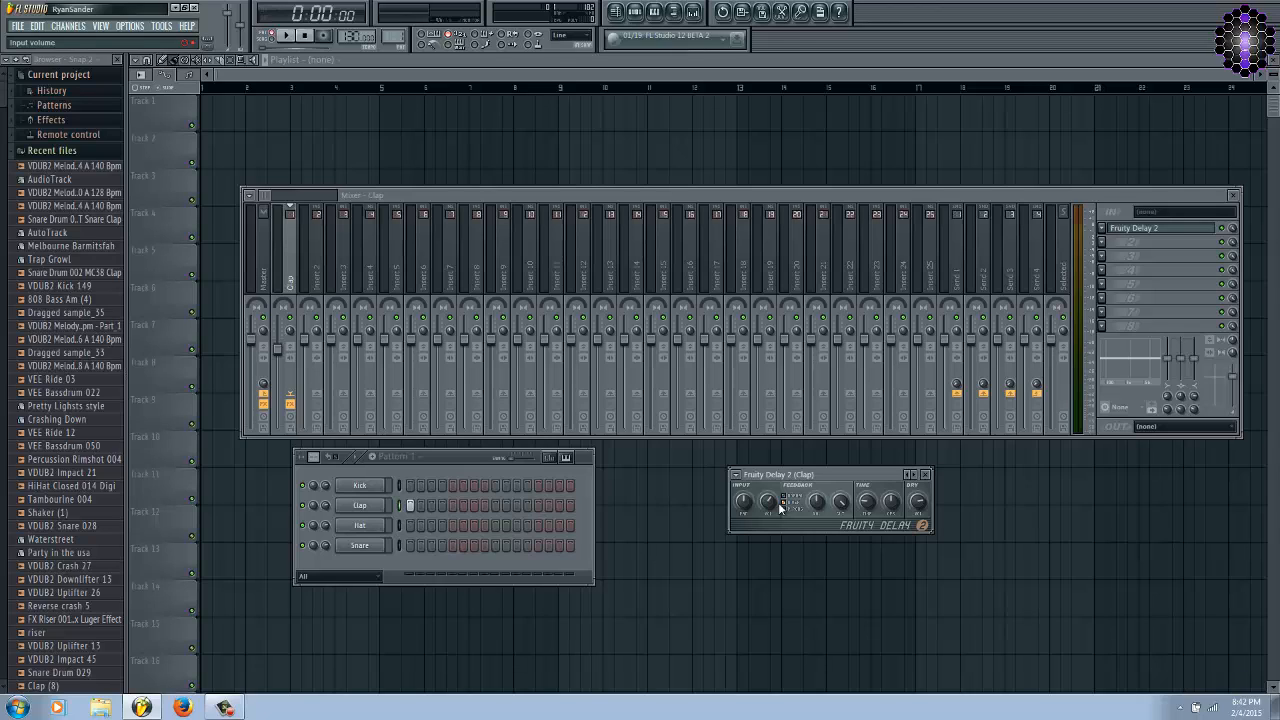
Switch the delay's feedback mode to Ping Pong and play the clap pattern to hear the echoes.
{"action": "left_click", "coordinate": [789, 509]}
{"action": "left_click", "coordinate": [442, 456]}
{"action": "key", "text": "space"}
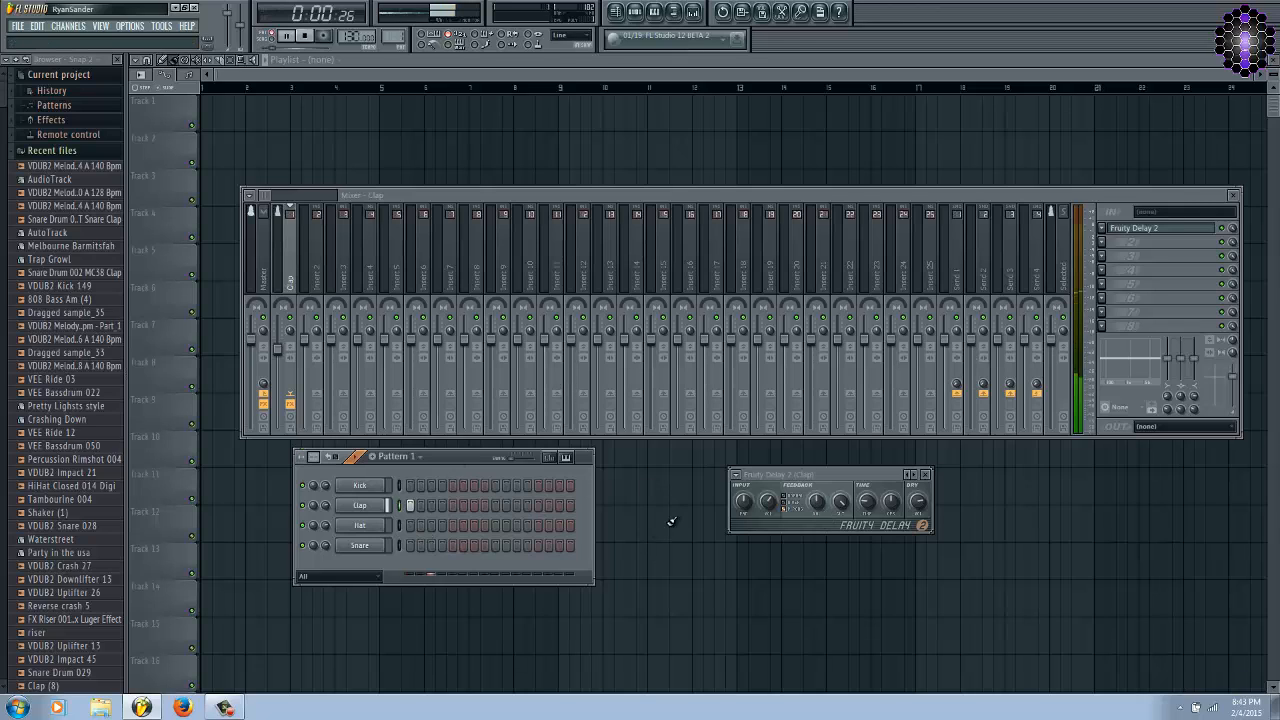
{"action": "key", "text": "space"}
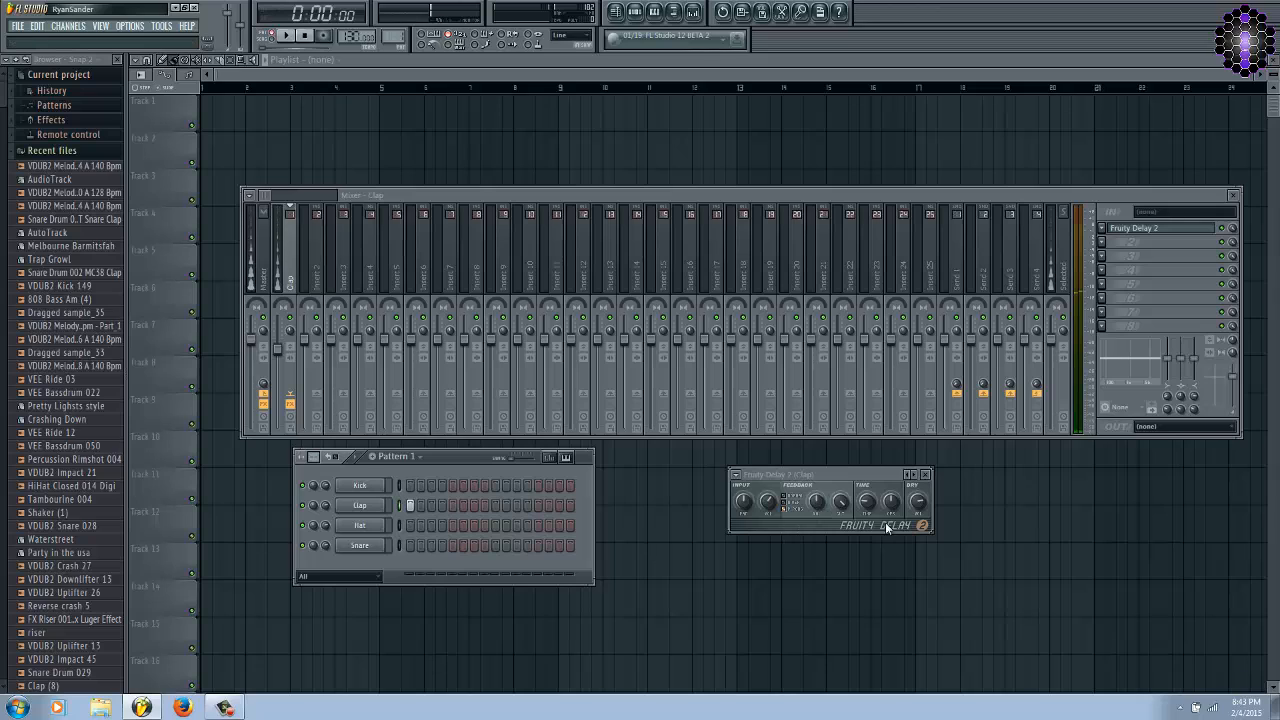
Arrange the Fruity Delay 2 window and the channel rack side by side directly under the mixer.
{"action": "left_click", "coordinate": [843, 502]}
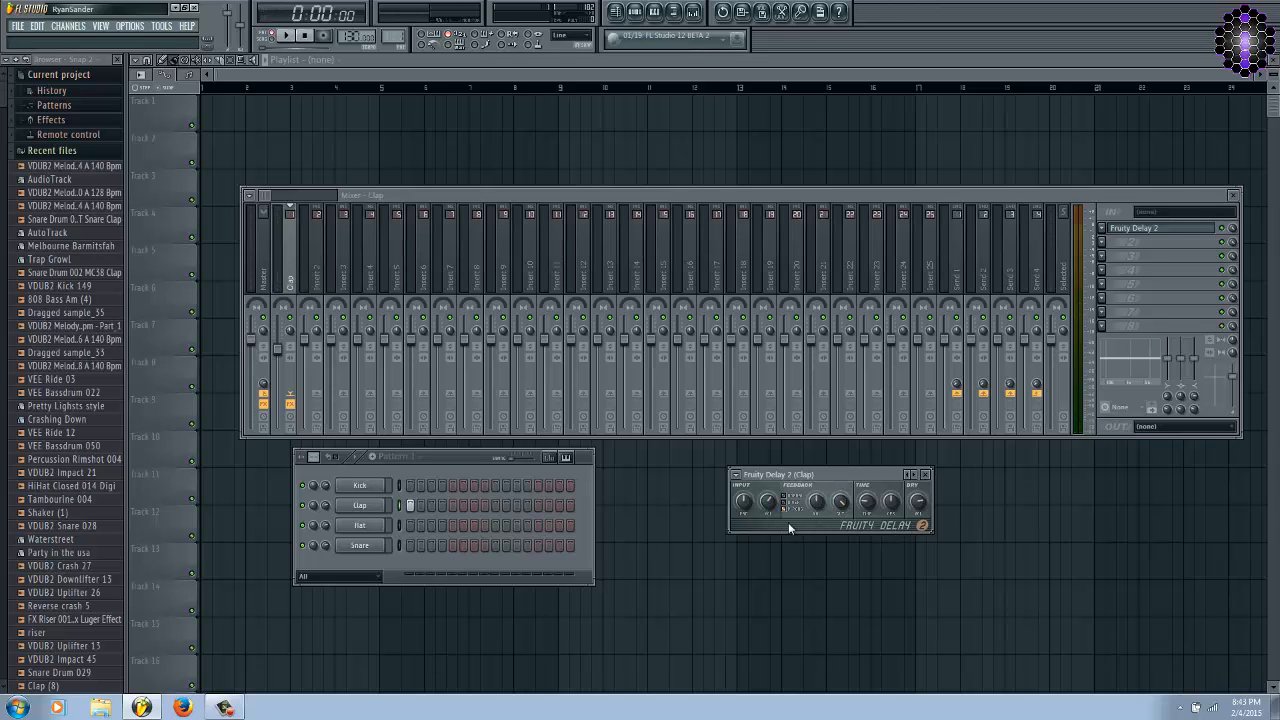
{"action": "left_click_drag", "start_coordinate": [835, 471], "coordinate": [845, 447]}
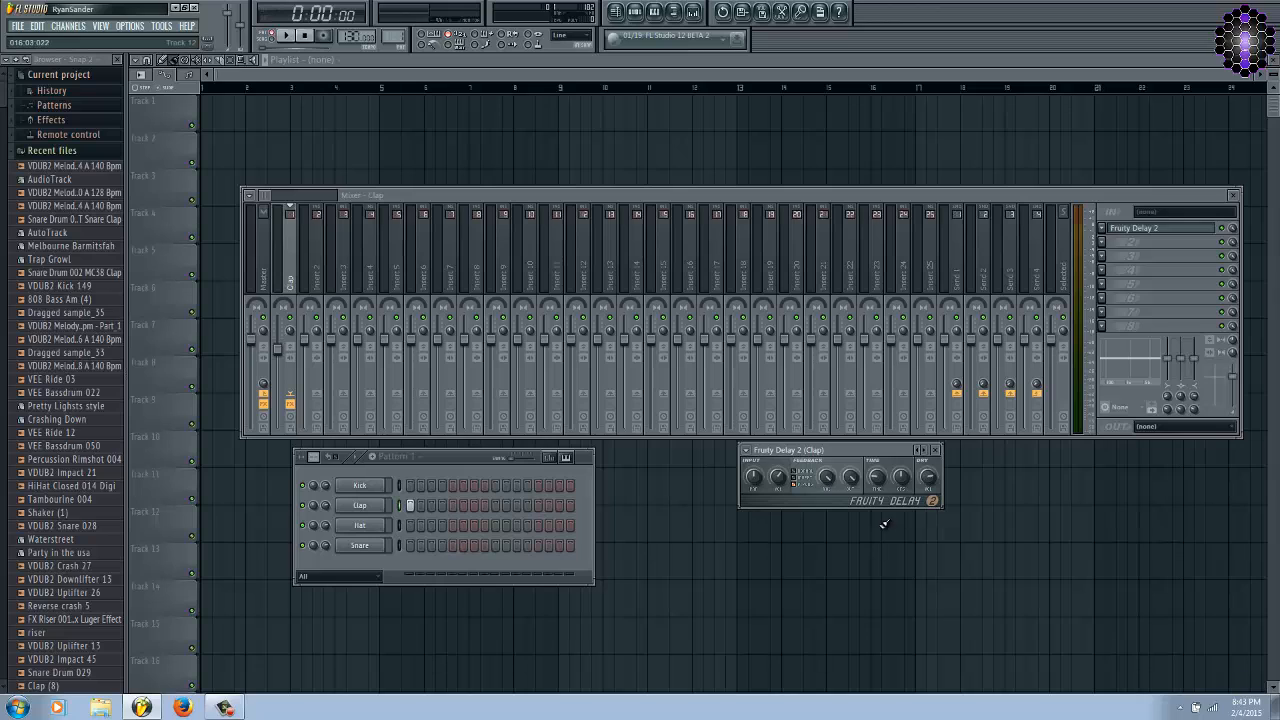
{"action": "key", "text": "space"}
{"action": "left_click_drag", "start_coordinate": [462, 457], "coordinate": [590, 453]}
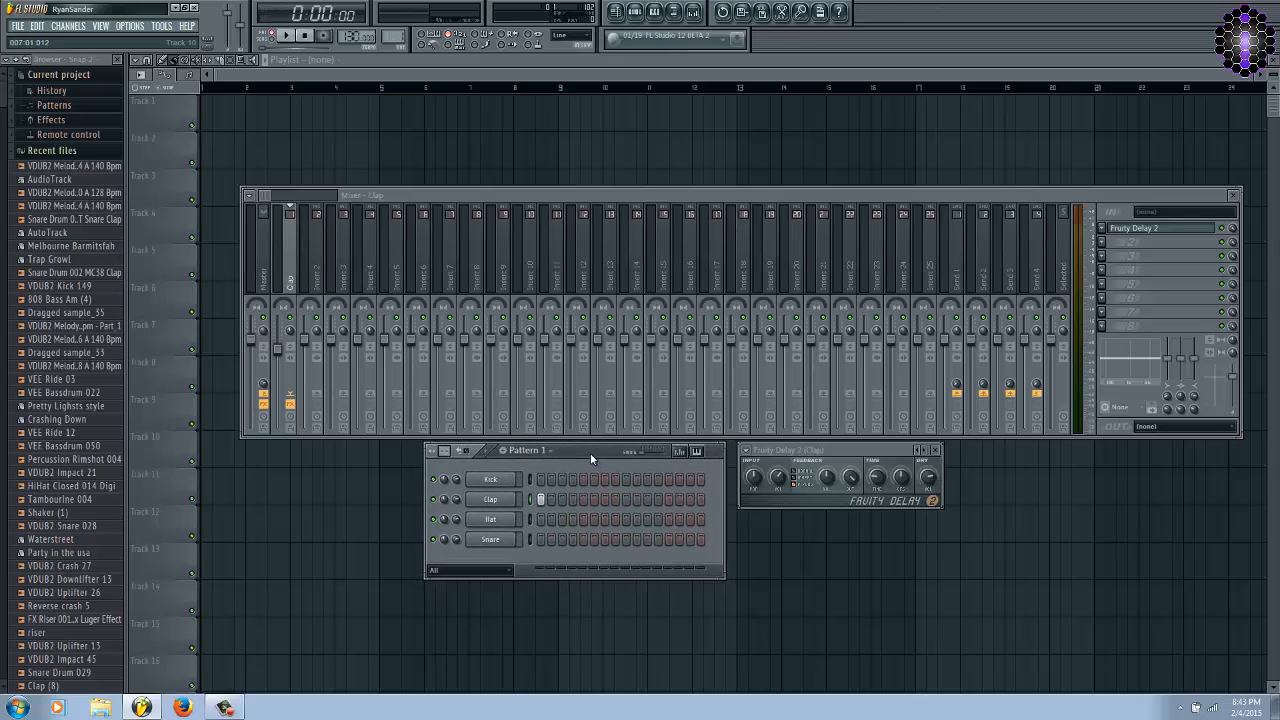
Lower the feedback cutoff frequency of Fruity Delay 2 and play the clap pattern to audition it.
{"action": "left_click", "coordinate": [825, 478]}
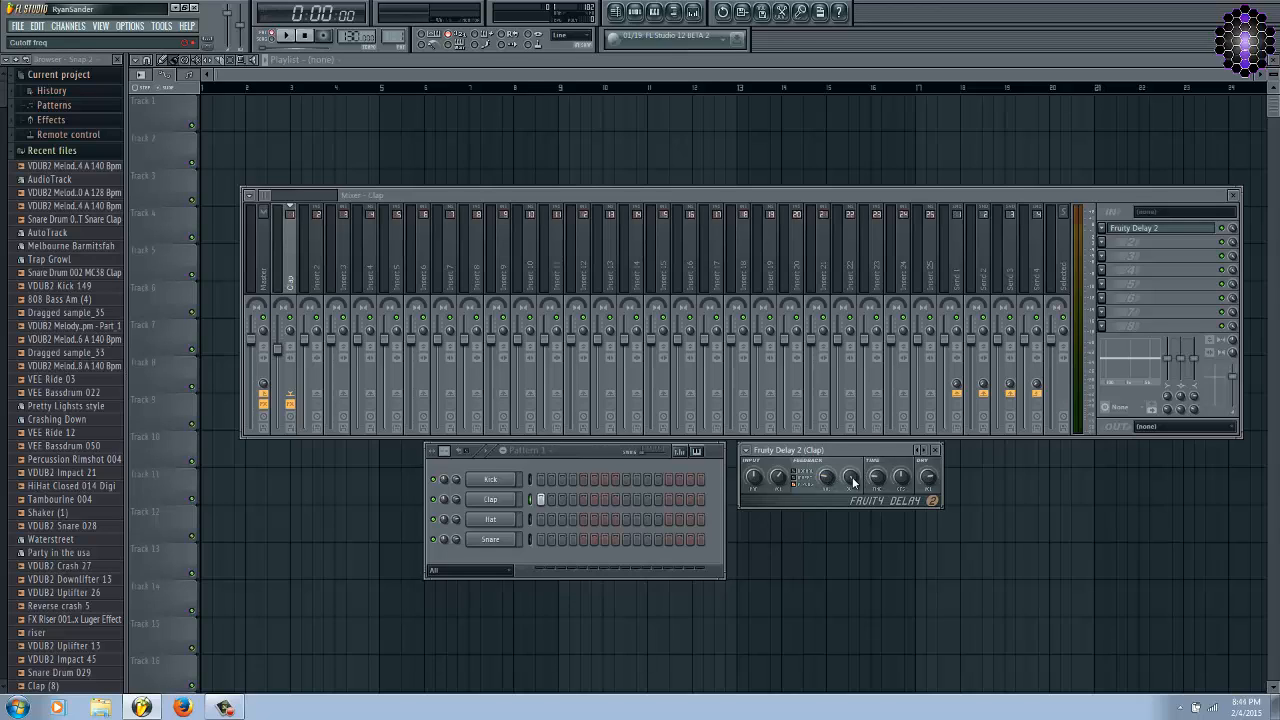
{"action": "left_click_drag", "start_coordinate": [853, 482], "coordinate": [850, 490]}
{"action": "key", "text": "space"}
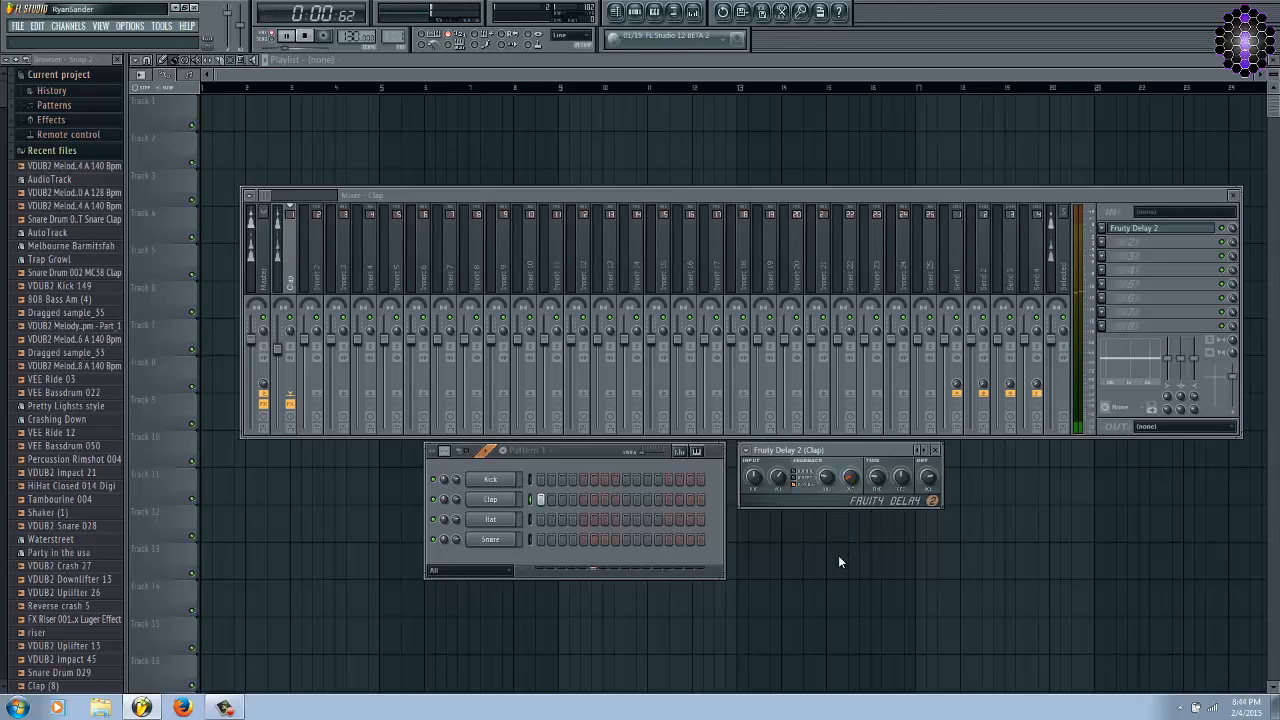
{"action": "key", "text": "space"}
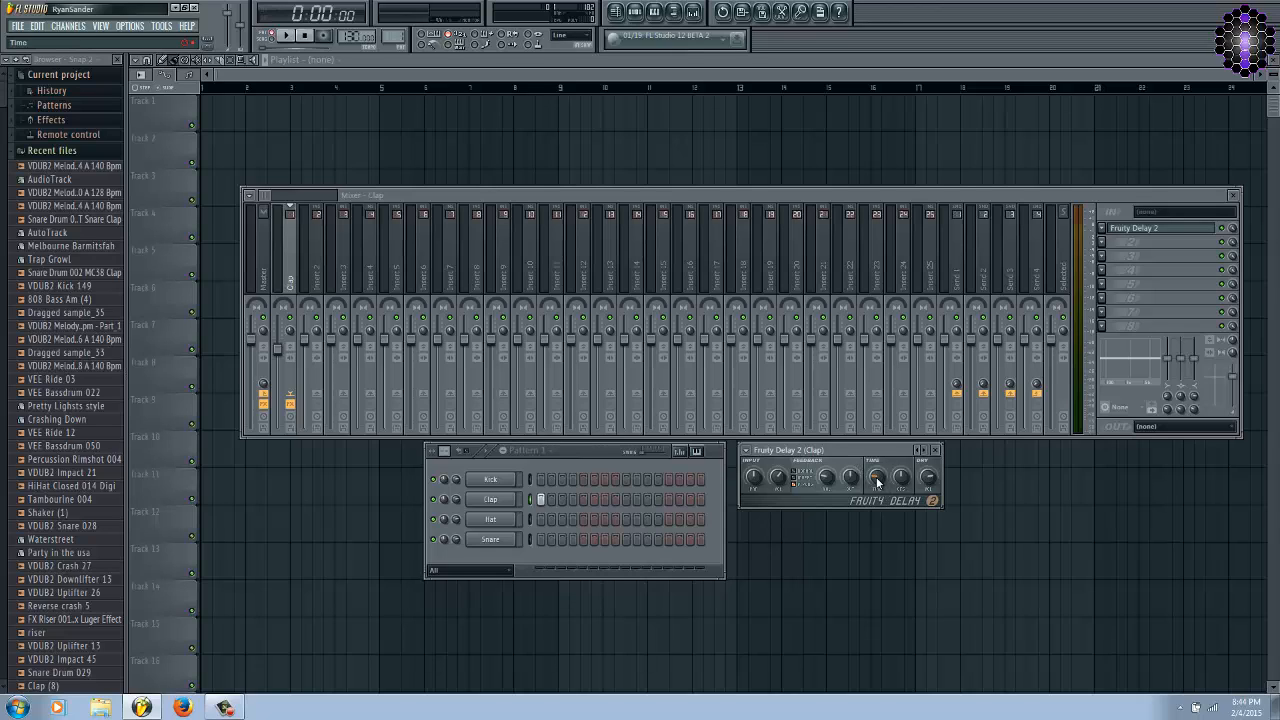
Shorten the delay time in Fruity Delay 2 and look through its preset step lengths.
{"action": "mouse_move", "coordinate": [876, 477]}
{"action": "left_mouse_down"}
{"action": "mouse_move", "coordinate": [870, 466]}
{"action": "mouse_move", "coordinate": [864, 487]}
{"action": "left_mouse_up"}
{"action": "right_click", "coordinate": [877, 481]}
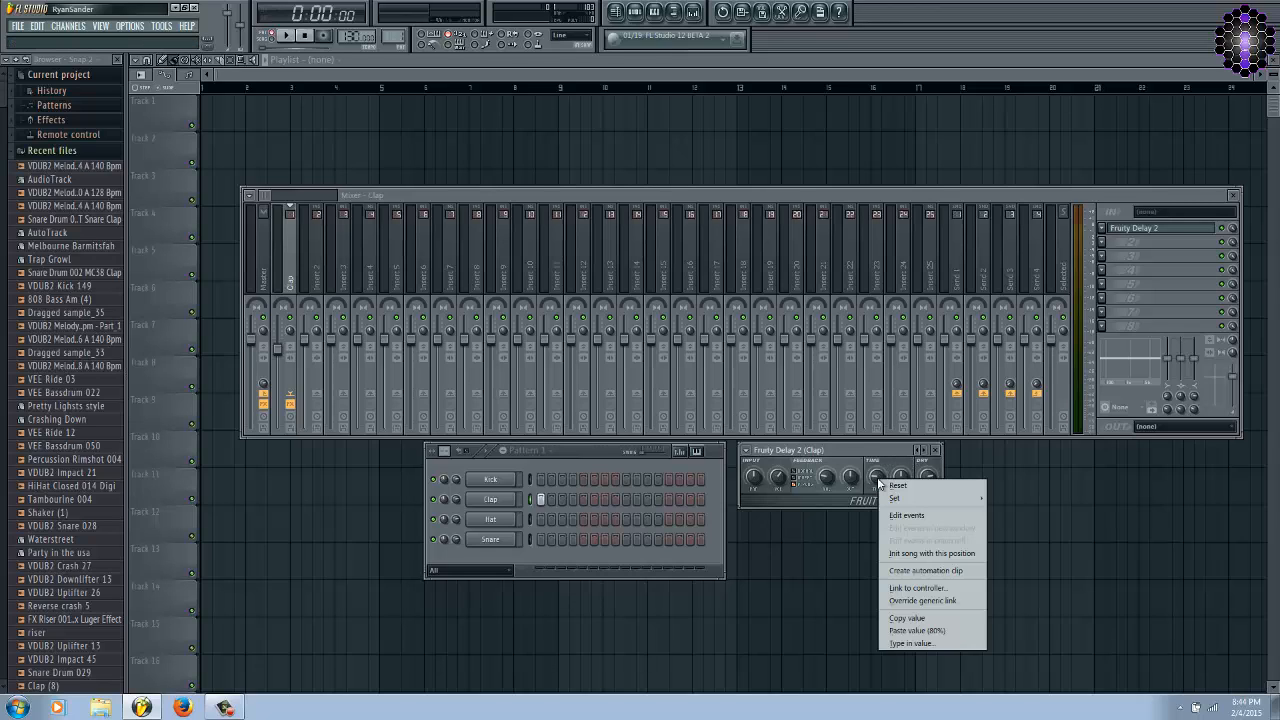
{"action": "mouse_move", "coordinate": [893, 498]}
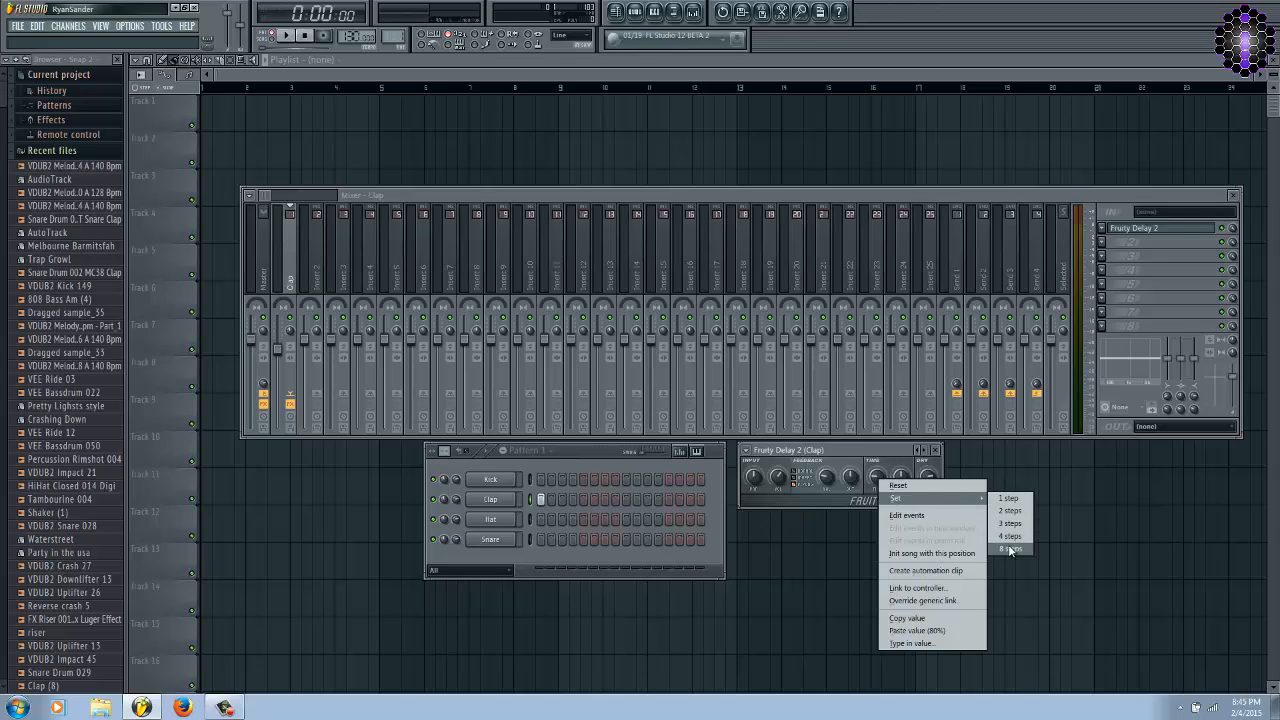
{"action": "left_click", "coordinate": [1134, 512]}
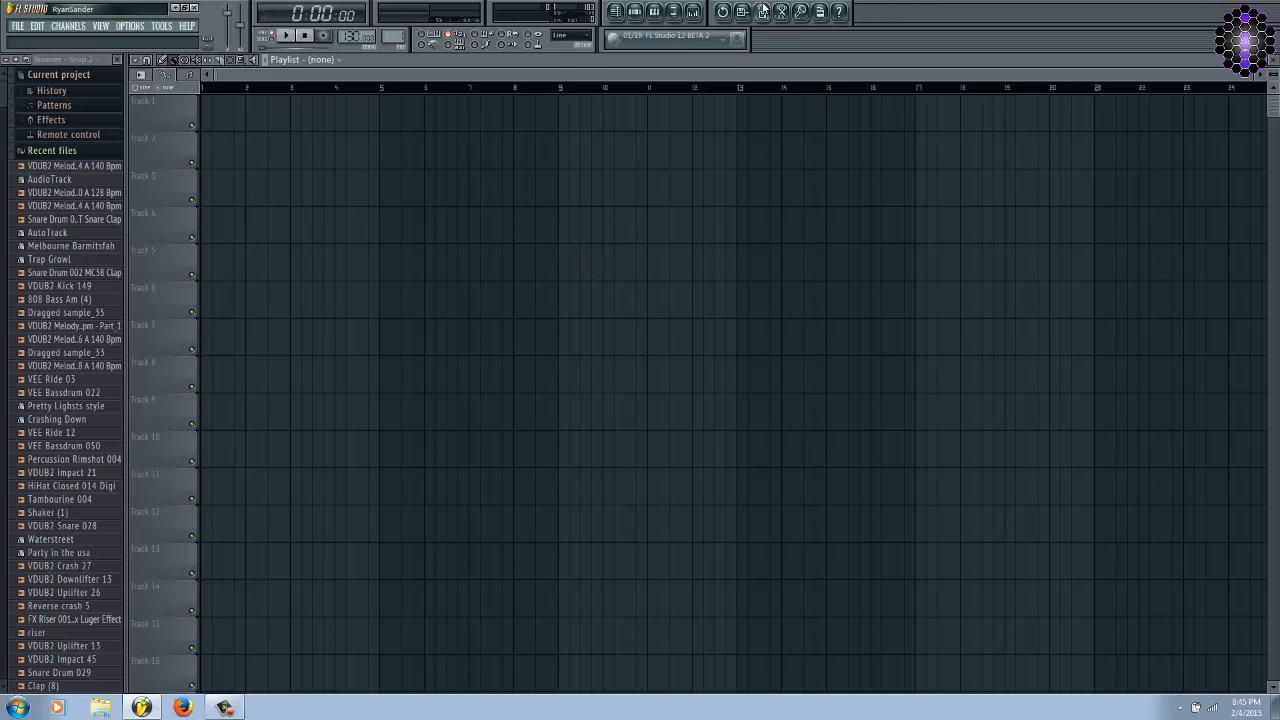
Bring back the mixer, the clap's Fruity Delay 2 window and the channel rack.
{"action": "left_click", "coordinate": [673, 11]}
{"action": "left_click", "coordinate": [1137, 228]}
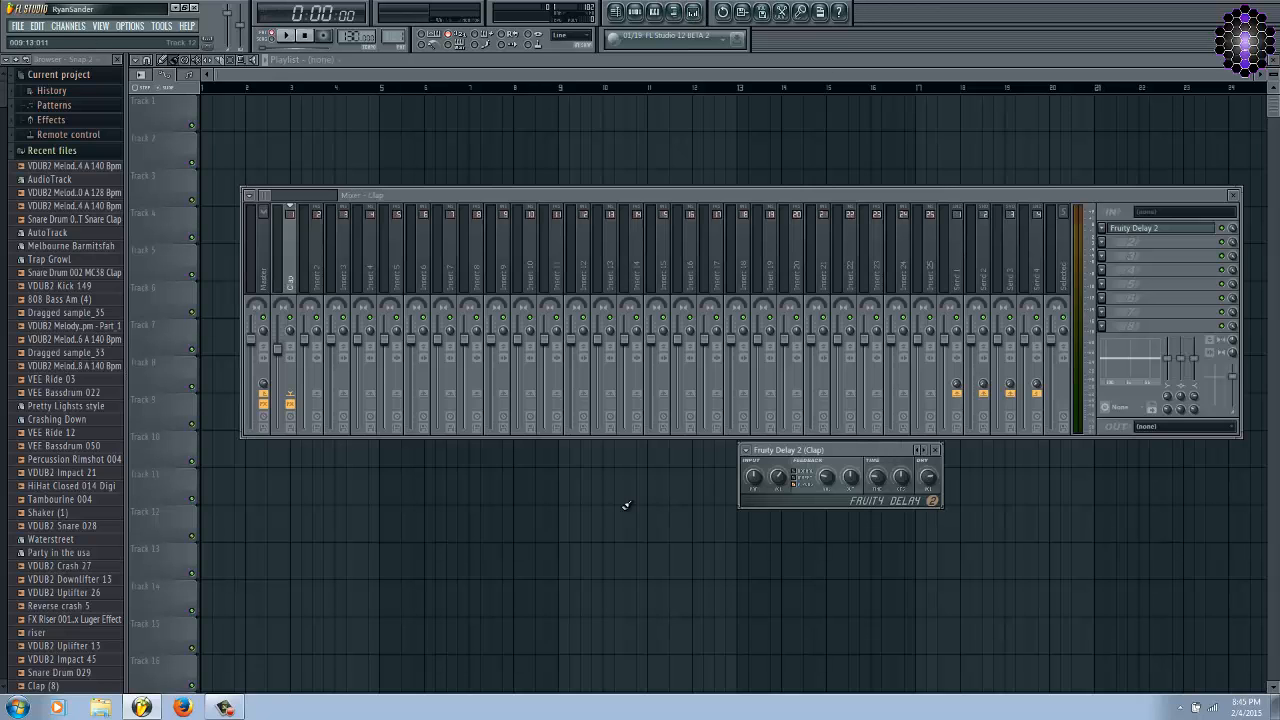
{"action": "key", "text": "F6"}
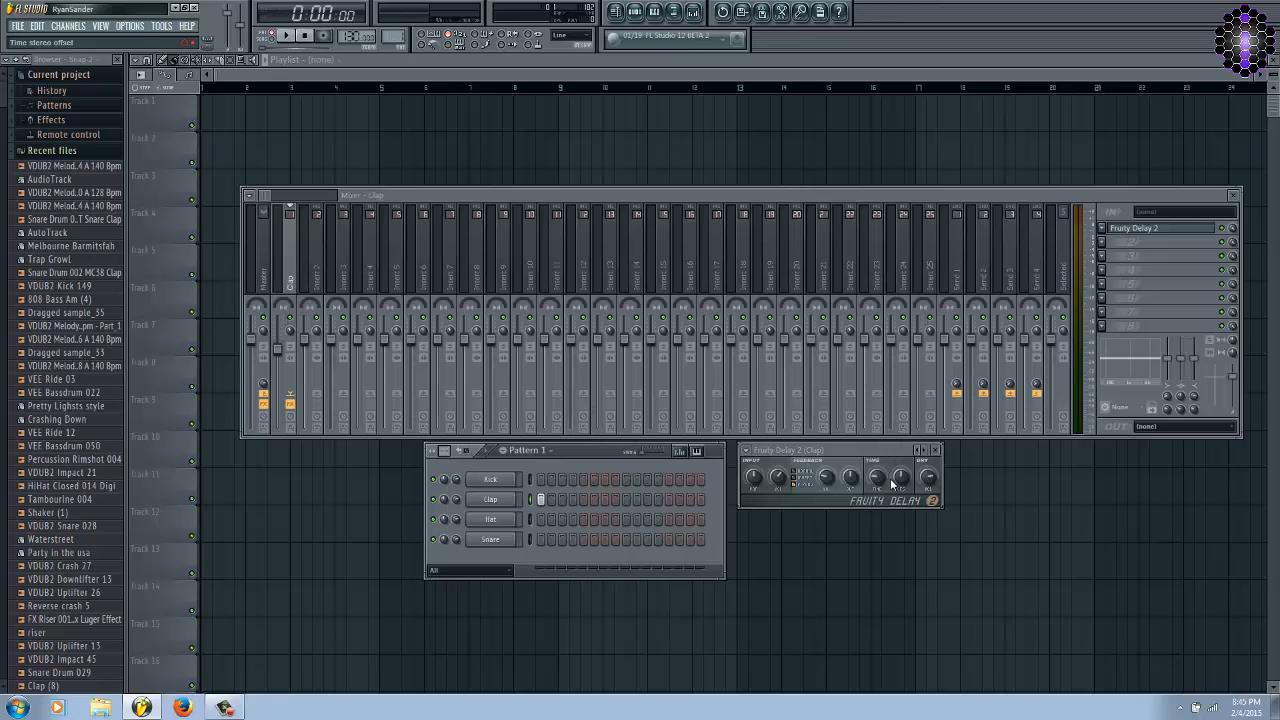
{"action": "left_click", "coordinate": [821, 448]}
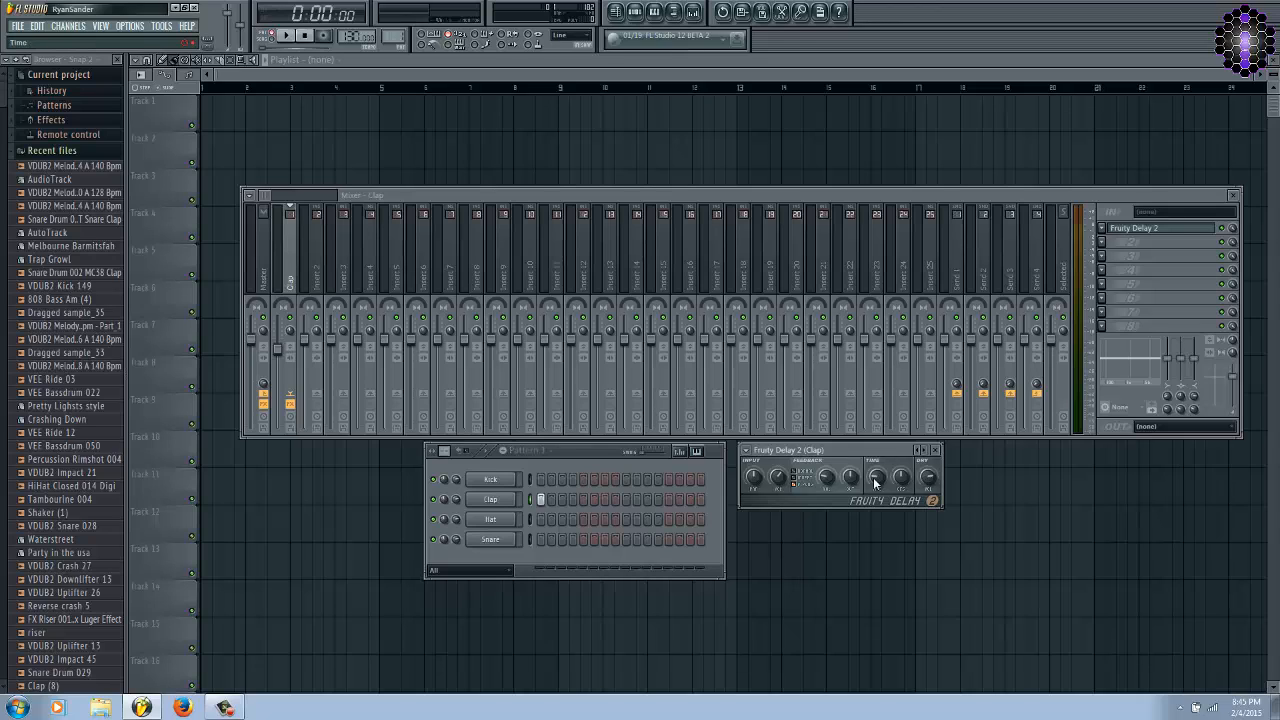
Check the delay time's preset step lengths and its exact value entry without changing the setting.
{"action": "right_click", "coordinate": [873, 477]}
{"action": "mouse_move", "coordinate": [892, 498]}
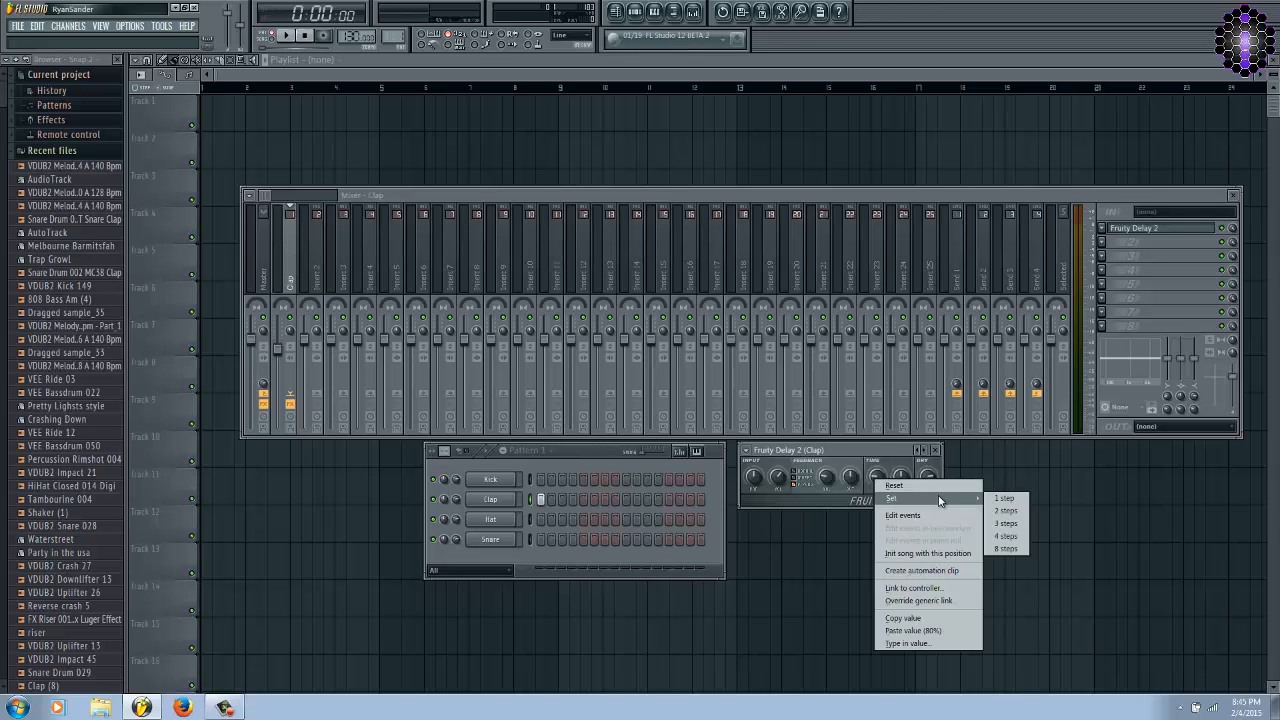
{"action": "left_click", "coordinate": [919, 643]}
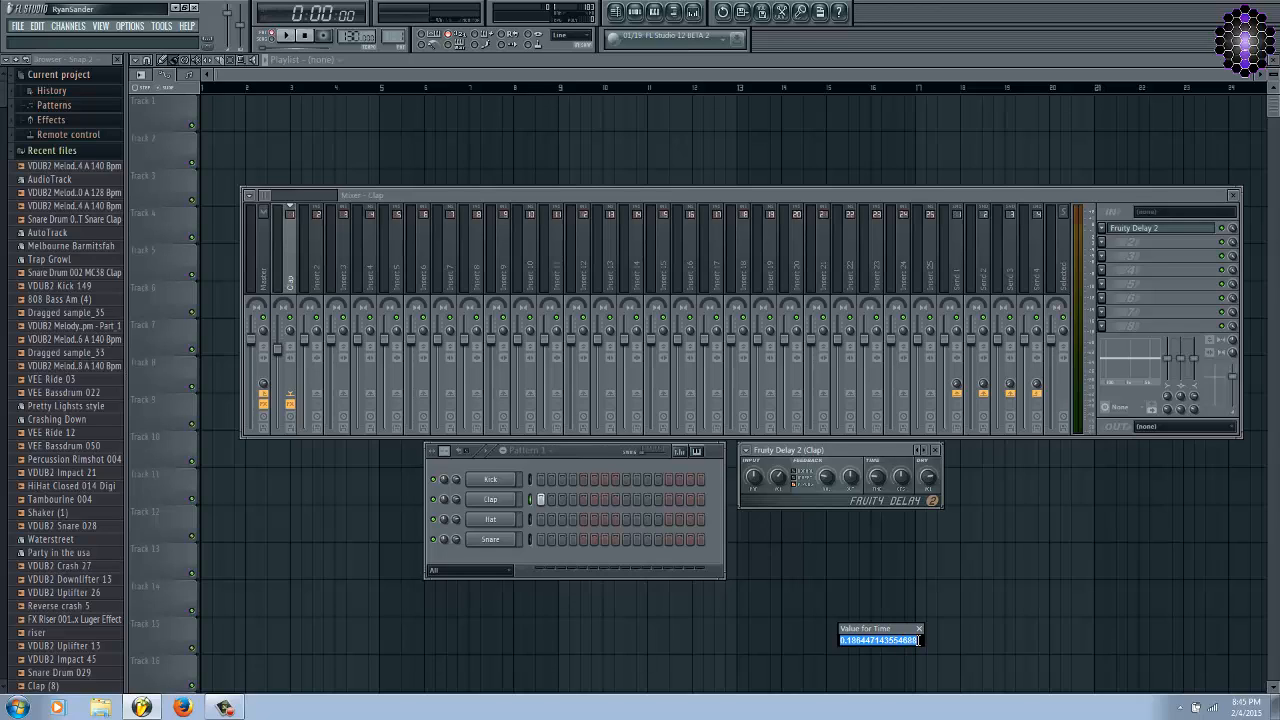
{"action": "left_click", "coordinate": [919, 641]}
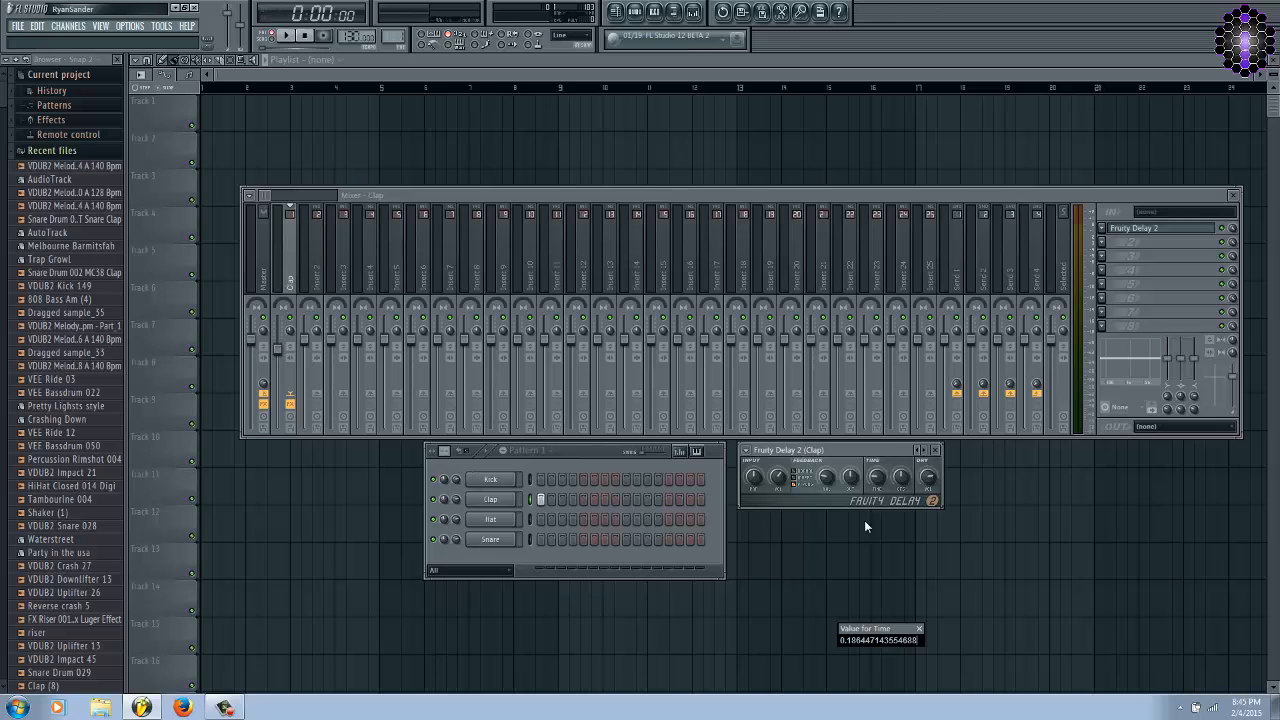
{"action": "left_click", "coordinate": [919, 630]}
Consult the Fruity Delay 2 help page for the note-length step values and stereo offset description, and close it.
{"action": "left_click", "coordinate": [746, 450]}
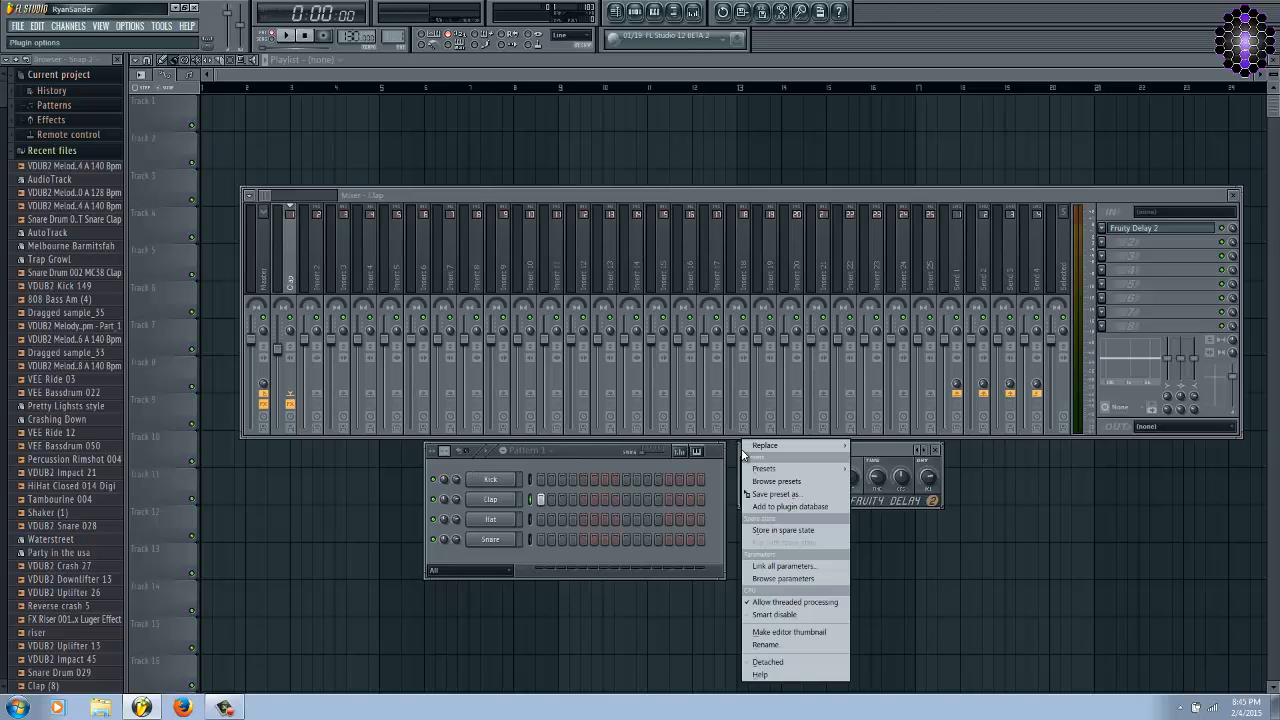
{"action": "left_click", "coordinate": [762, 675]}
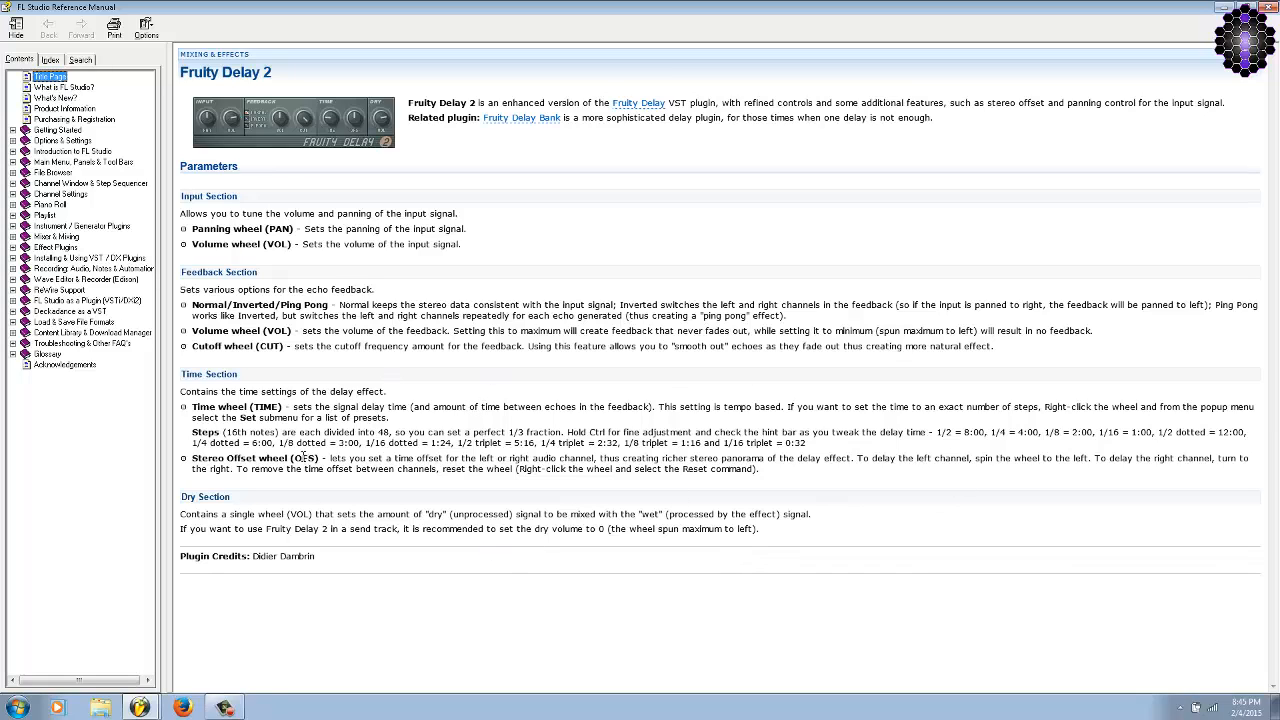
{"action": "left_click_drag", "start_coordinate": [192, 432], "coordinate": [836, 450]}
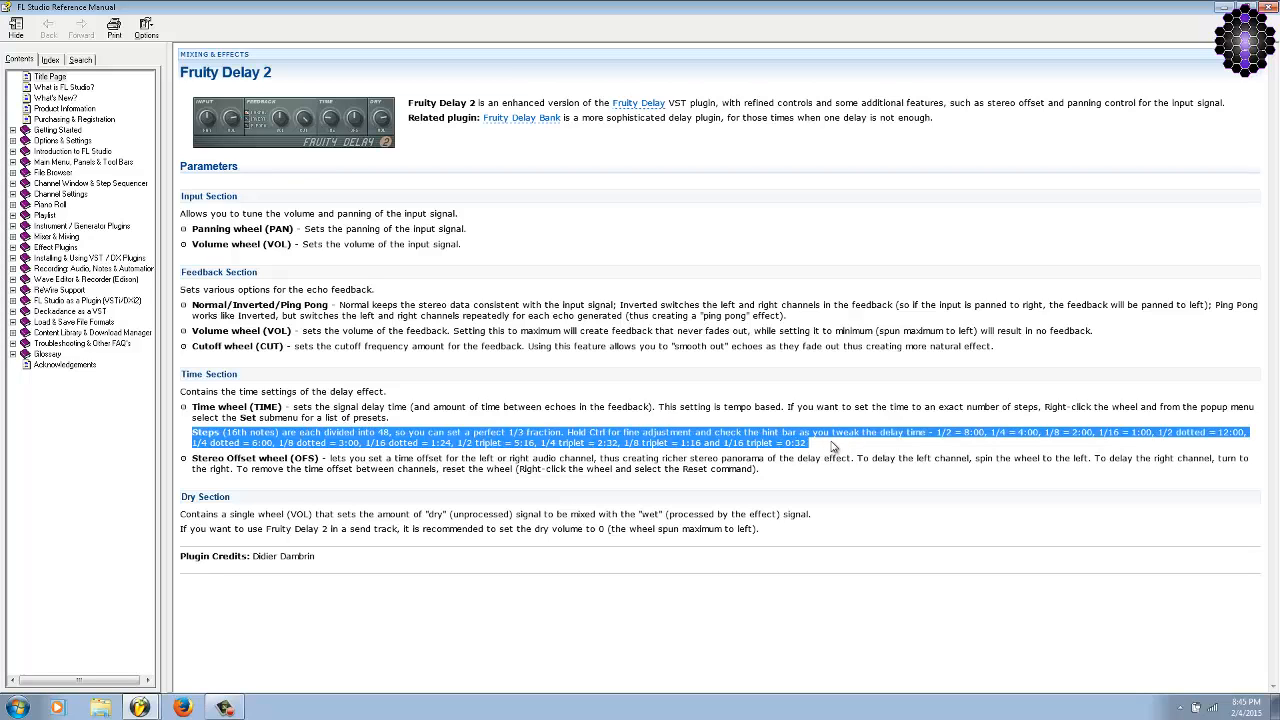
{"action": "left_click", "coordinate": [895, 451]}
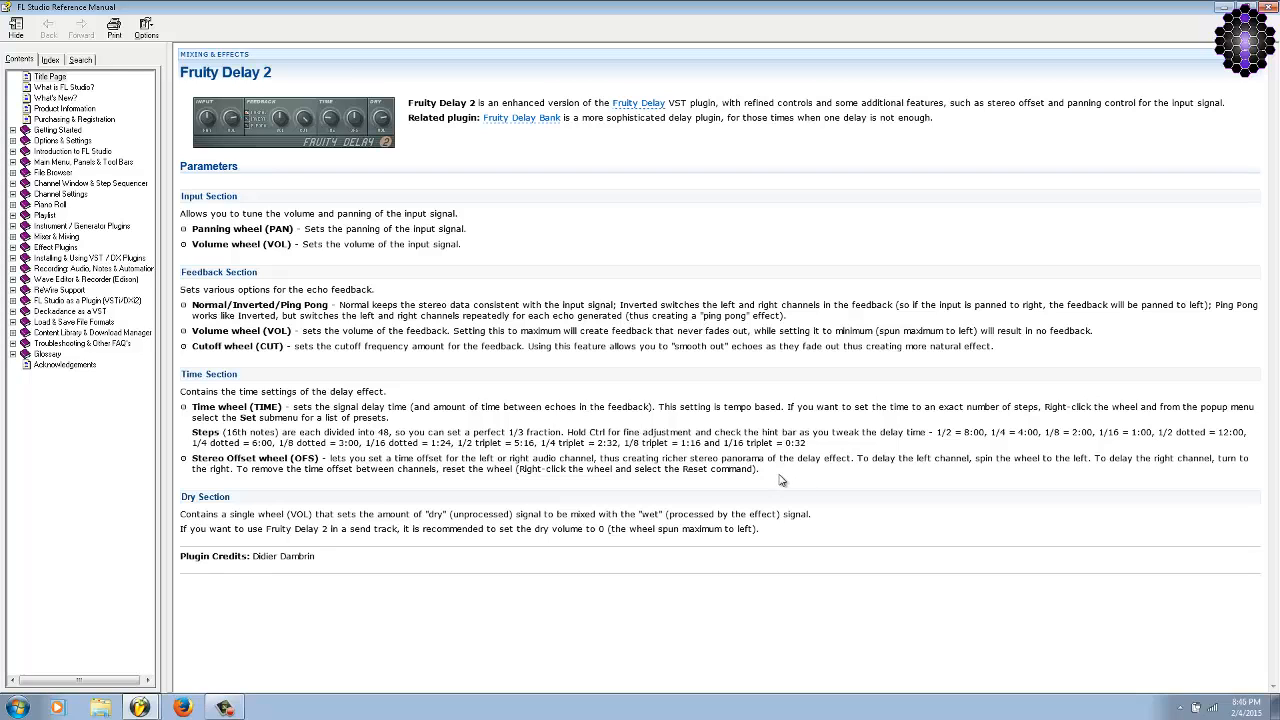
{"action": "left_click_drag", "start_coordinate": [781, 480], "coordinate": [195, 405]}
{"action": "left_click", "coordinate": [517, 358]}
{"action": "left_click", "coordinate": [1263, 7]}
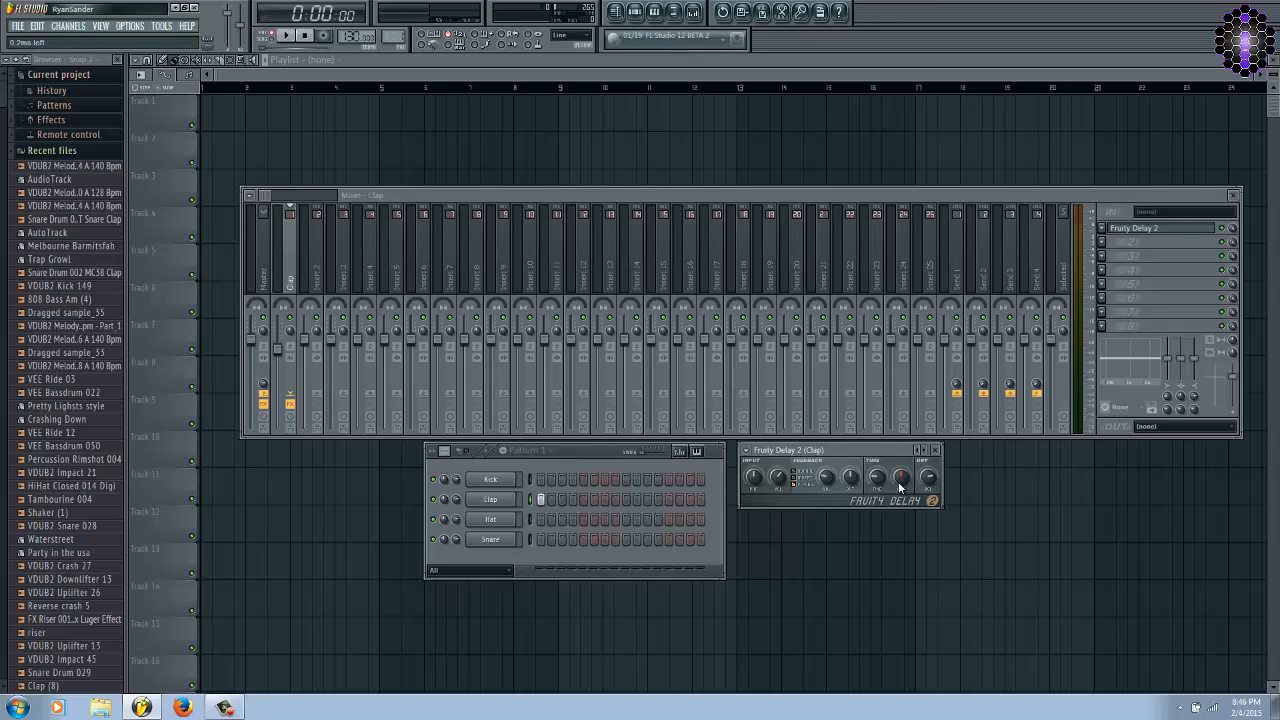
Shift the delay's stereo offset strongly towards the left channel and play the clap pattern to hear it.
{"action": "left_click_drag", "start_coordinate": [899, 483], "coordinate": [895, 488]}
{"action": "left_click_drag", "start_coordinate": [907, 477], "coordinate": [845, 650]}
{"action": "key", "text": "space"}
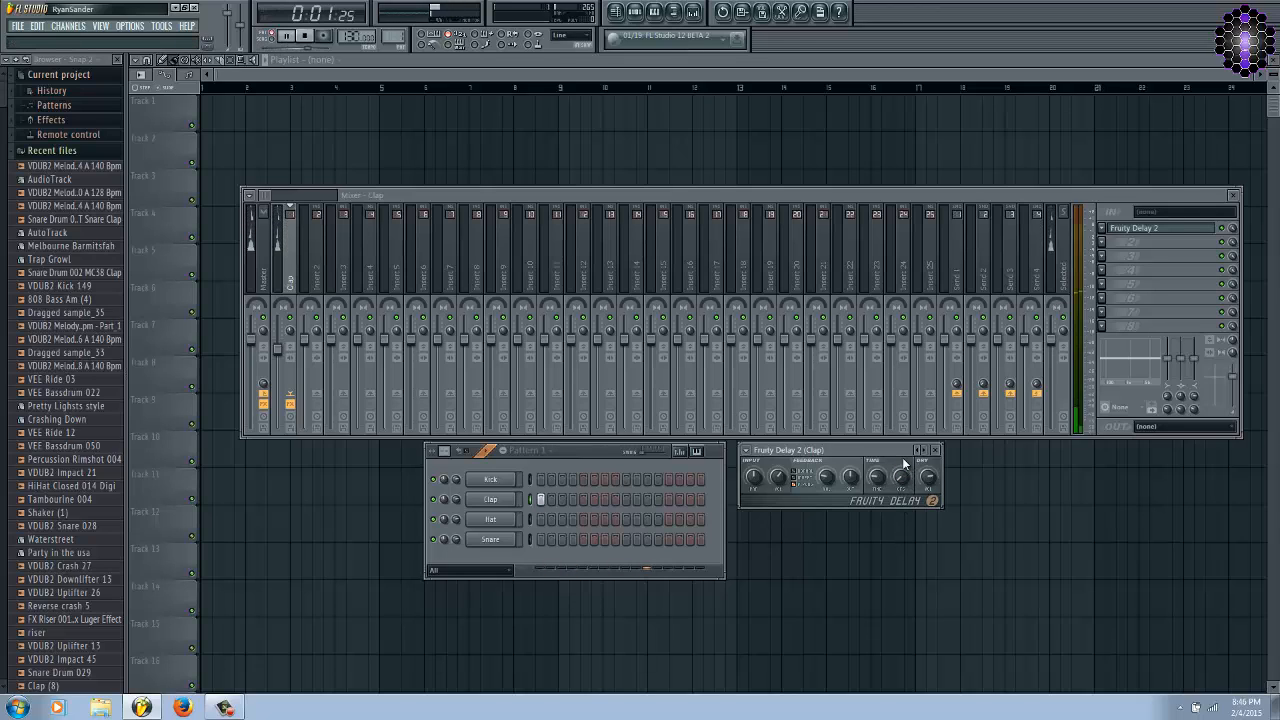
{"action": "key", "text": "space"}
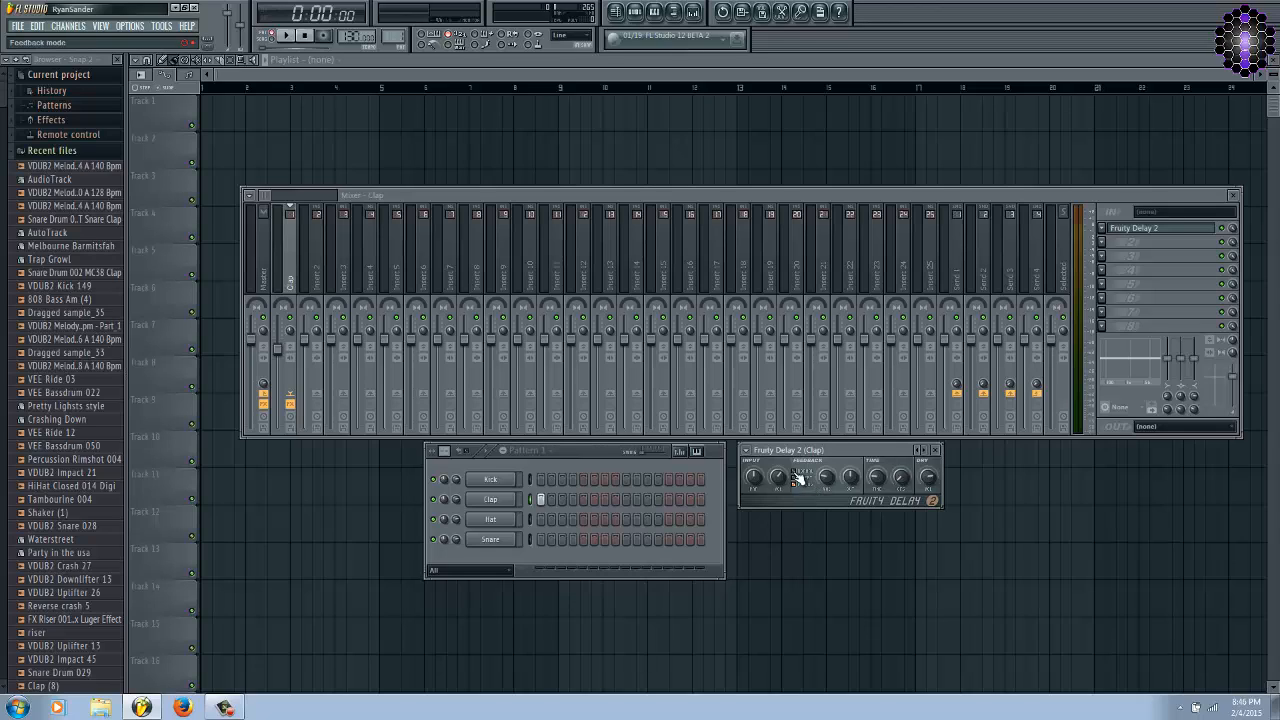
Set the delay's feedback mode to Normal and play the clap pattern again.
{"action": "key", "text": "space"}
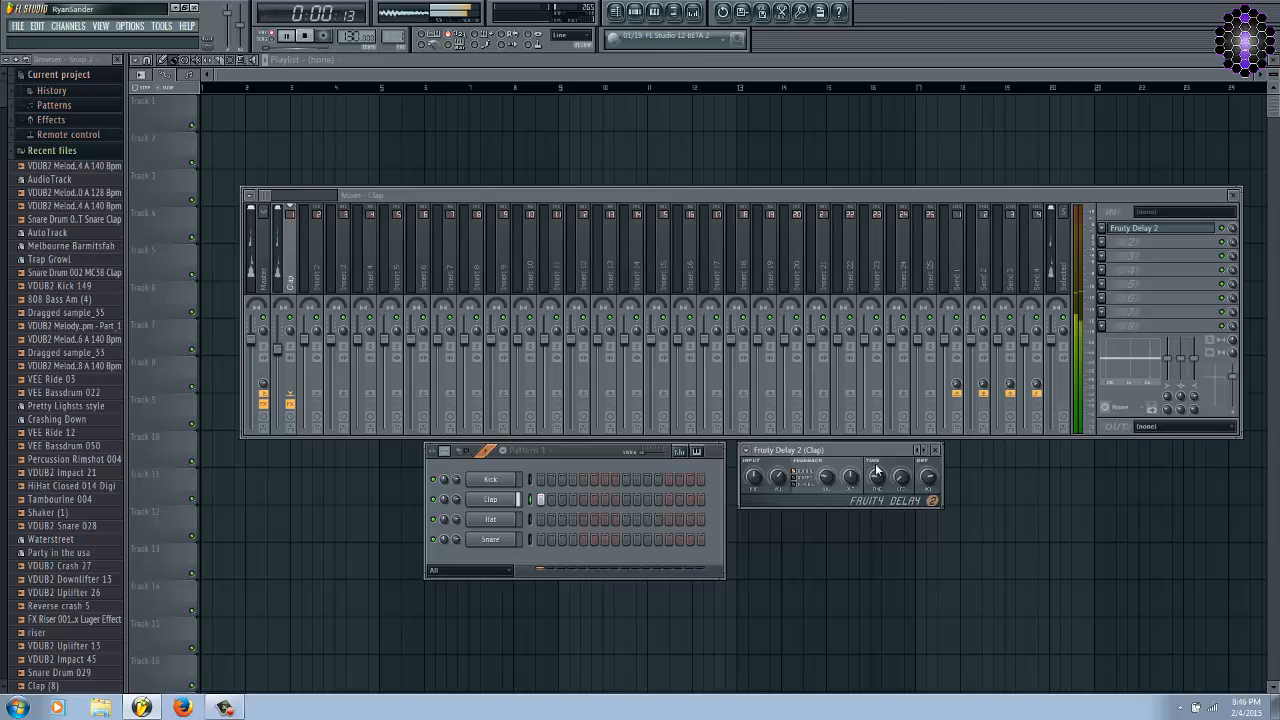
{"action": "key", "text": "space"}
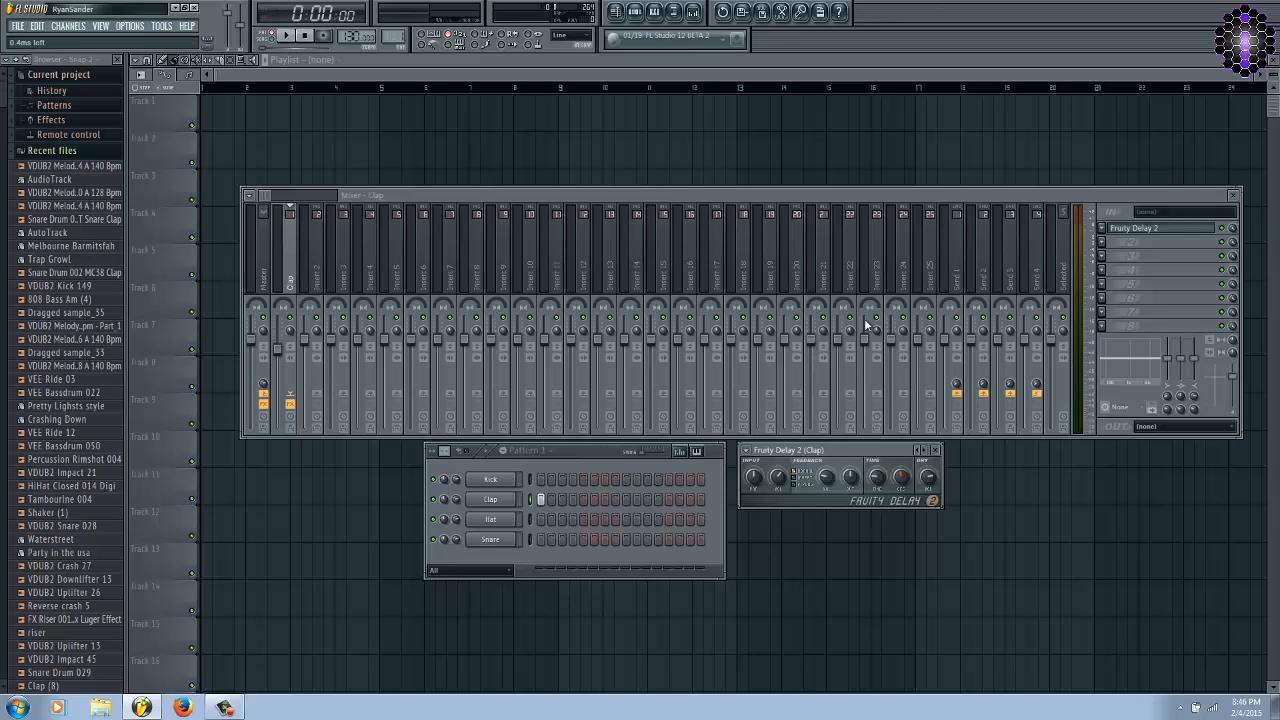
Turn the stereo offset towards the left channel and check its exact value without typing a new one.
{"action": "left_click_drag", "start_coordinate": [898, 478], "coordinate": [897, 481]}
{"action": "right_click", "coordinate": [901, 478]}
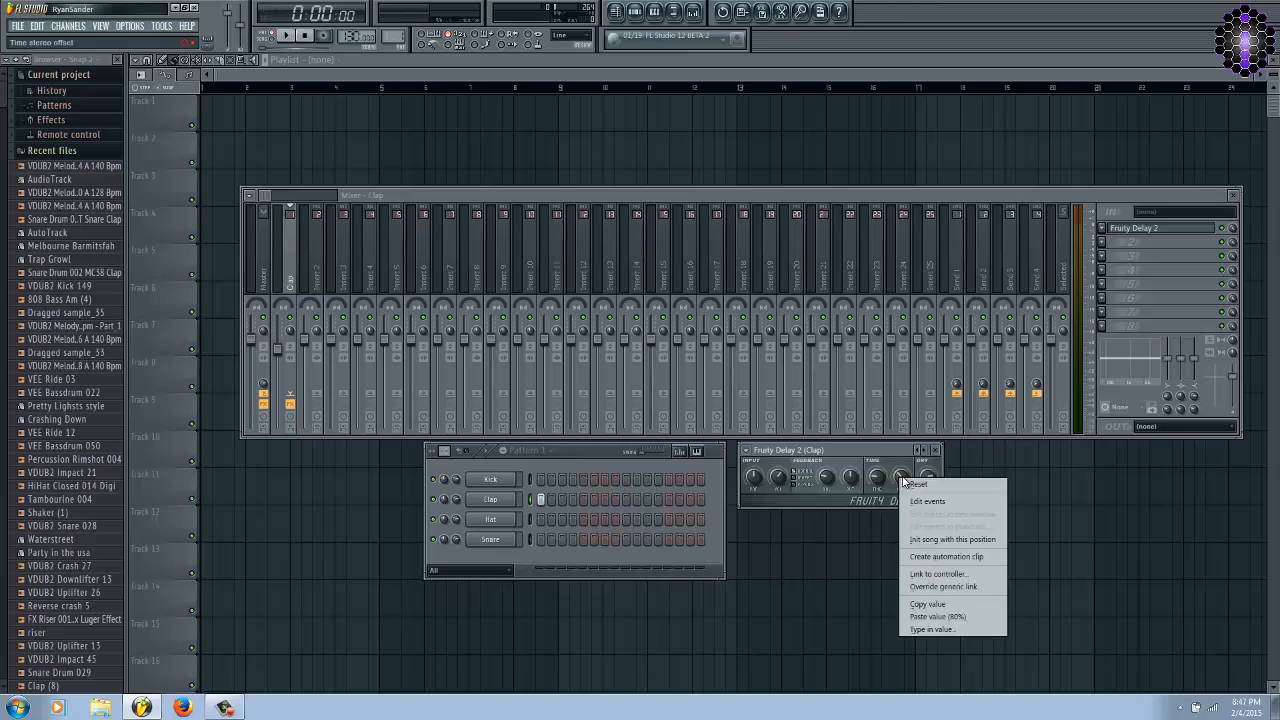
{"action": "left_click", "coordinate": [940, 629]}
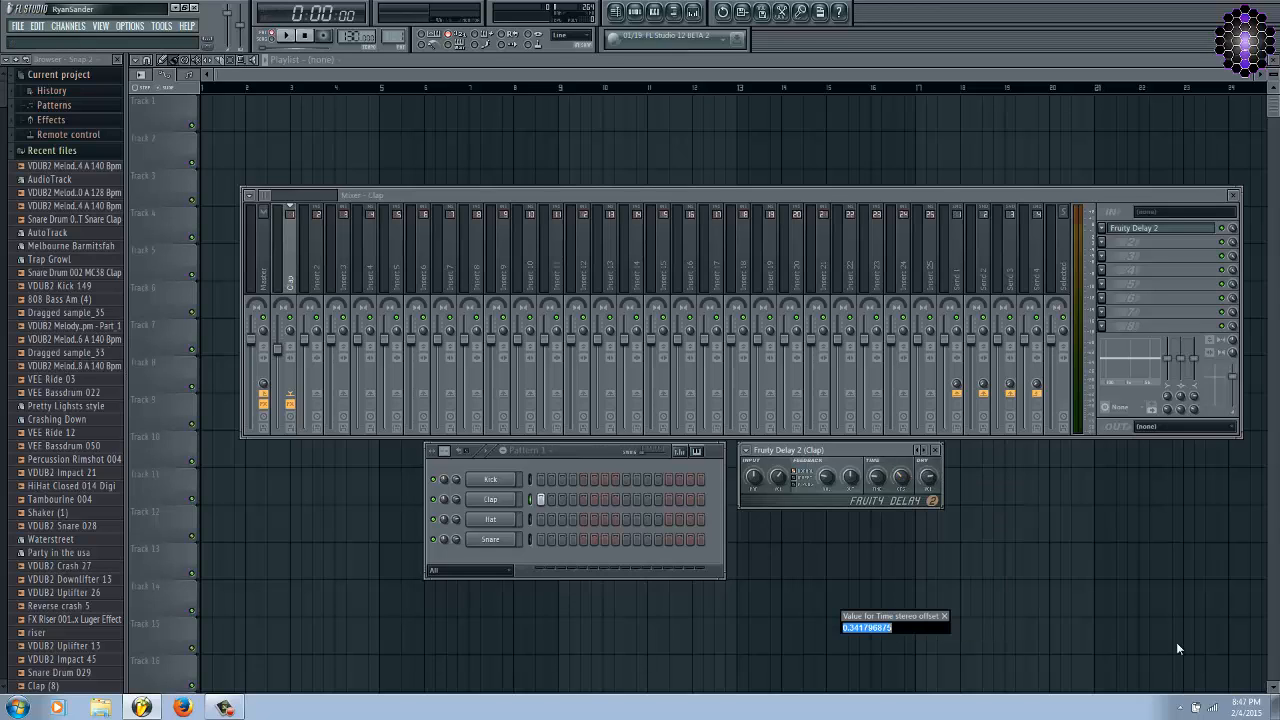
{"action": "left_click", "coordinate": [947, 618]}
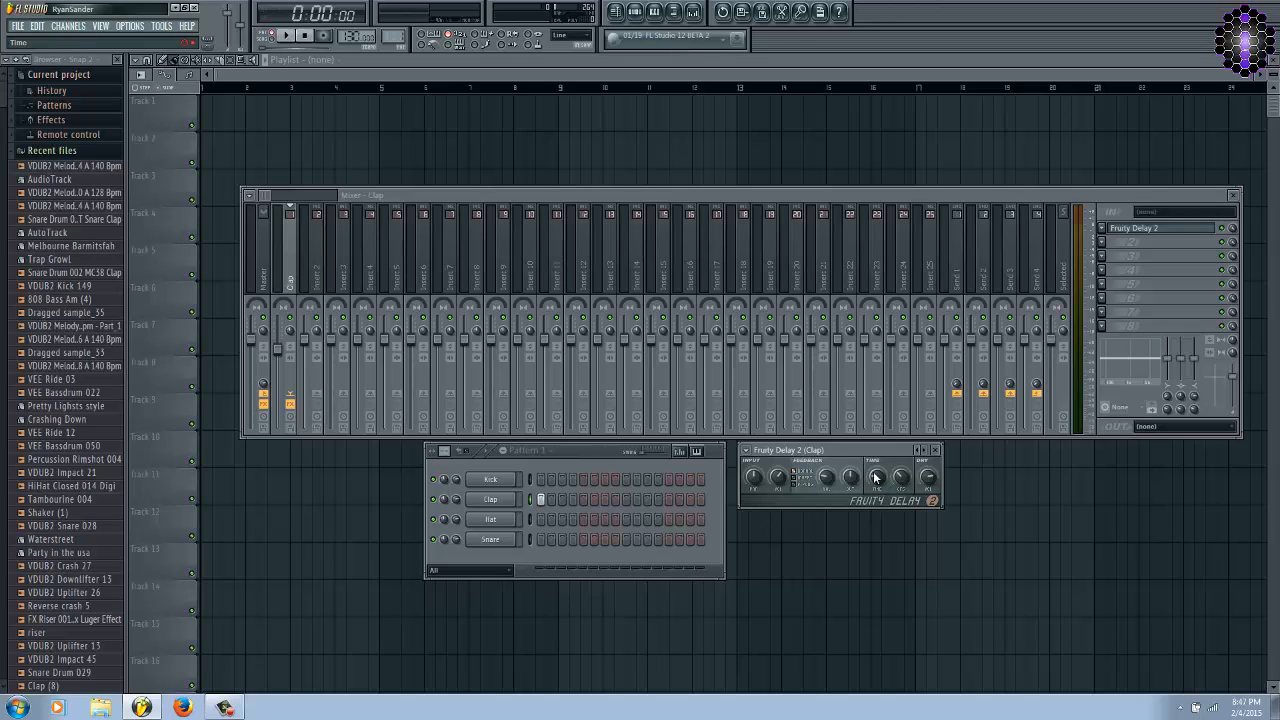
Fine-tune the delay time and the stereo offset, playing the clap pattern to compare the results.
{"action": "left_click_drag", "start_coordinate": [876, 479], "coordinate": [877, 476]}
{"action": "left_click_drag", "start_coordinate": [877, 476], "coordinate": [877, 477]}
{"action": "left_click_drag", "start_coordinate": [905, 481], "coordinate": [896, 495]}
{"action": "key", "text": "space"}
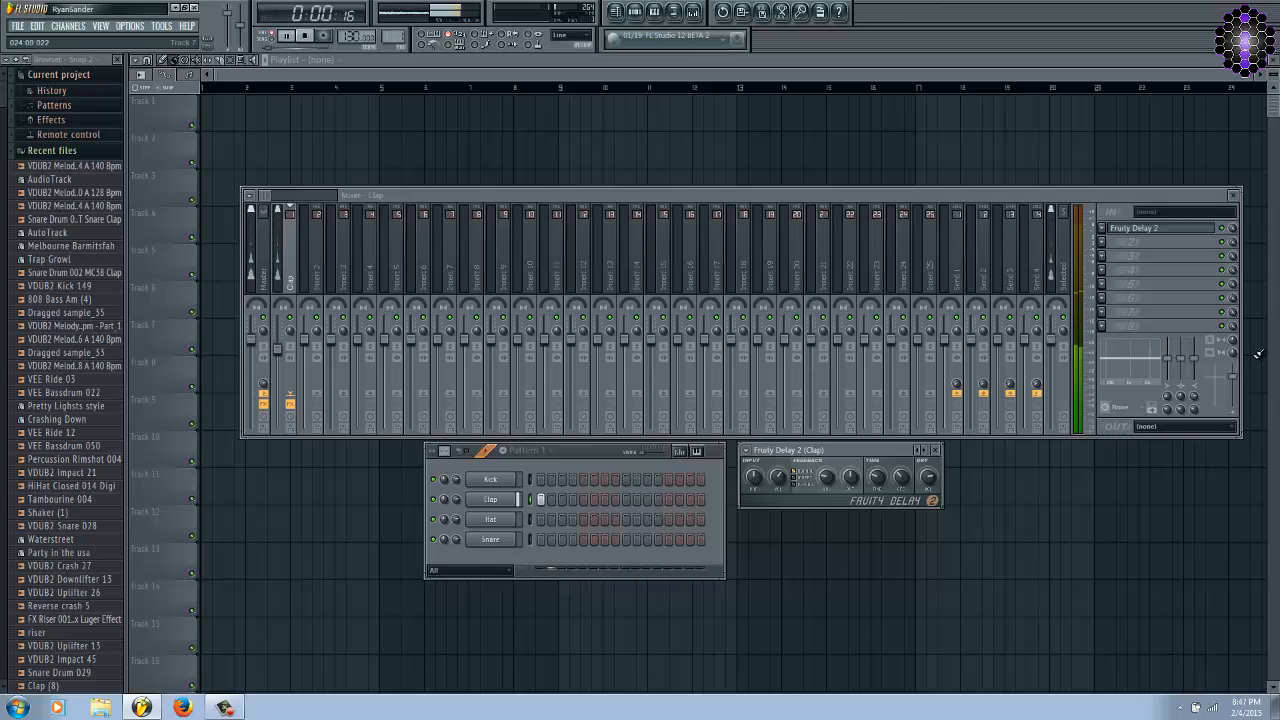
{"action": "key", "text": "space"}
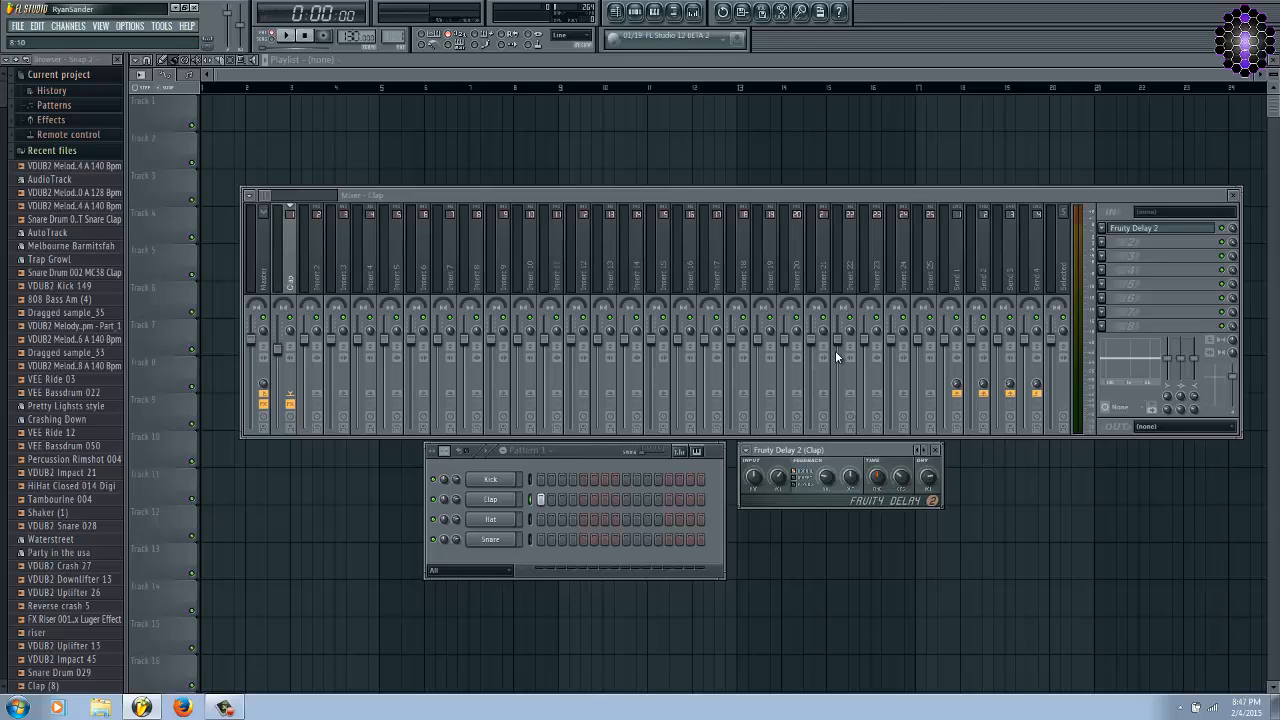
{"action": "key", "text": "space"}
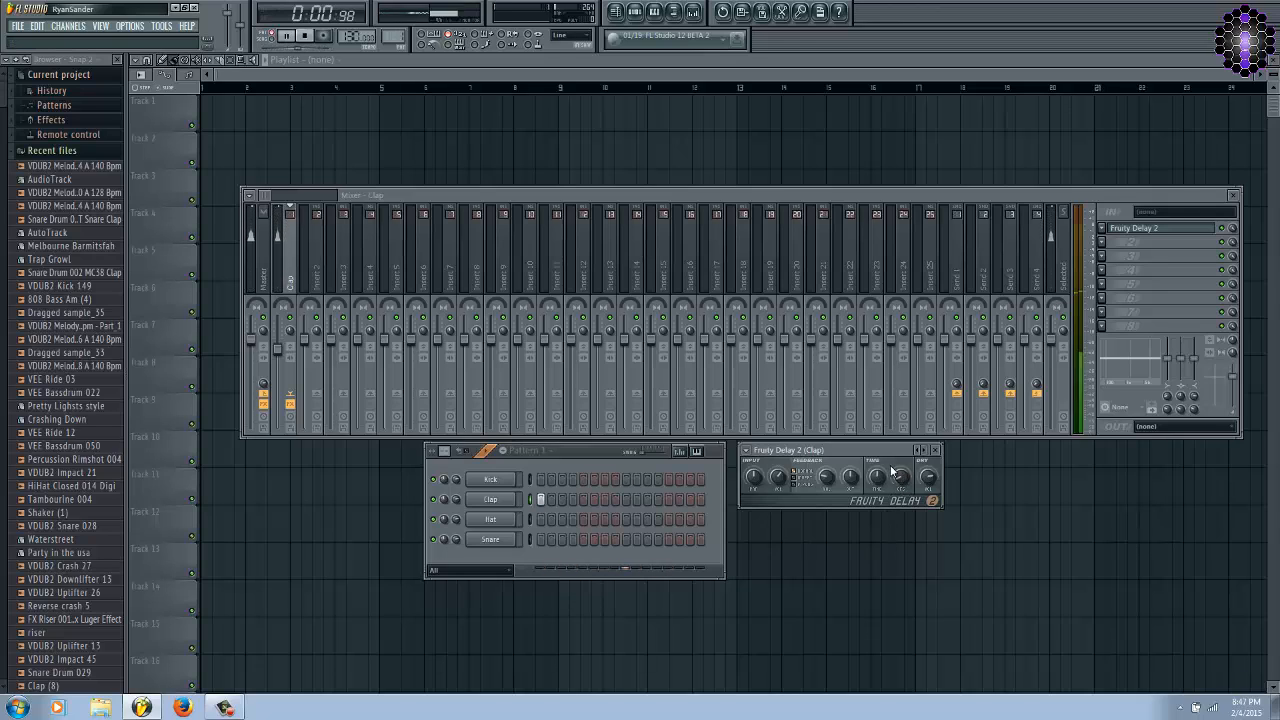
Stop playback and reset the clap delay's stereo offset to its default after turning it up.
{"action": "key", "text": "space"}
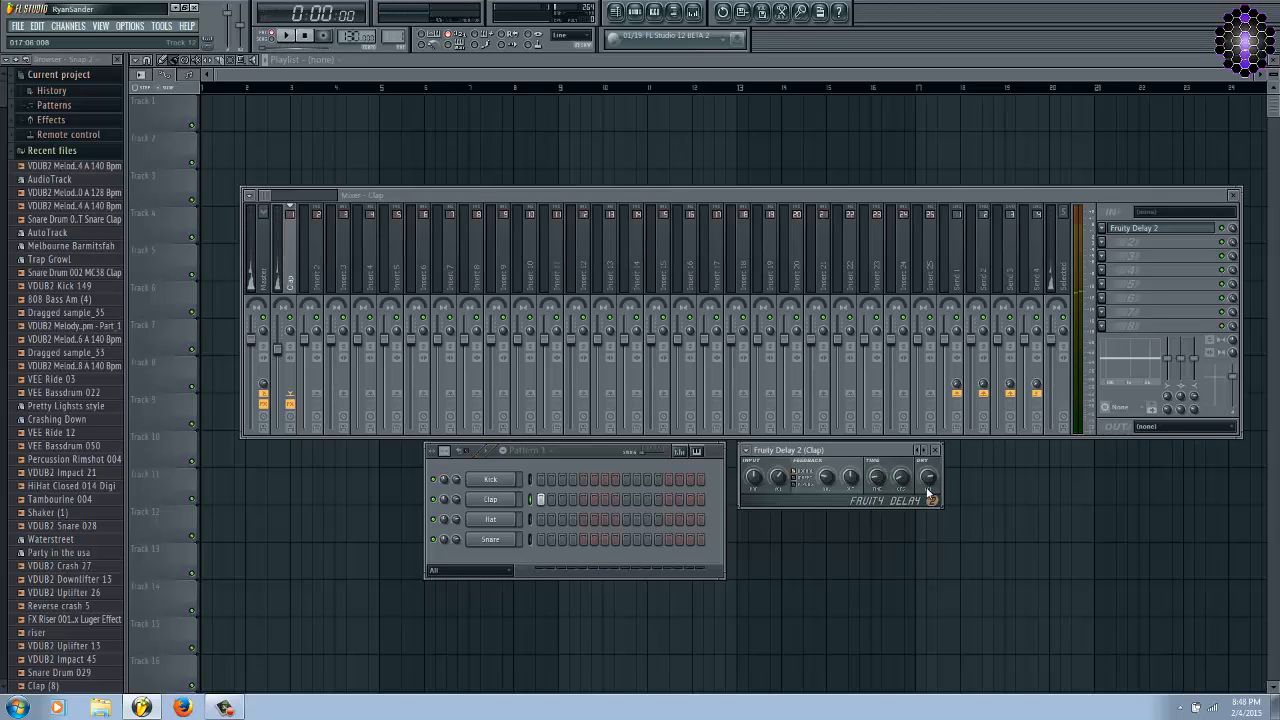
{"action": "left_click_drag", "start_coordinate": [901, 480], "coordinate": [881, 390]}
{"action": "right_click", "coordinate": [903, 482]}
{"action": "left_click", "coordinate": [920, 490]}
Paste the copied 80% value into the clap track's send level to Send 1.
{"action": "left_click", "coordinate": [960, 282]}
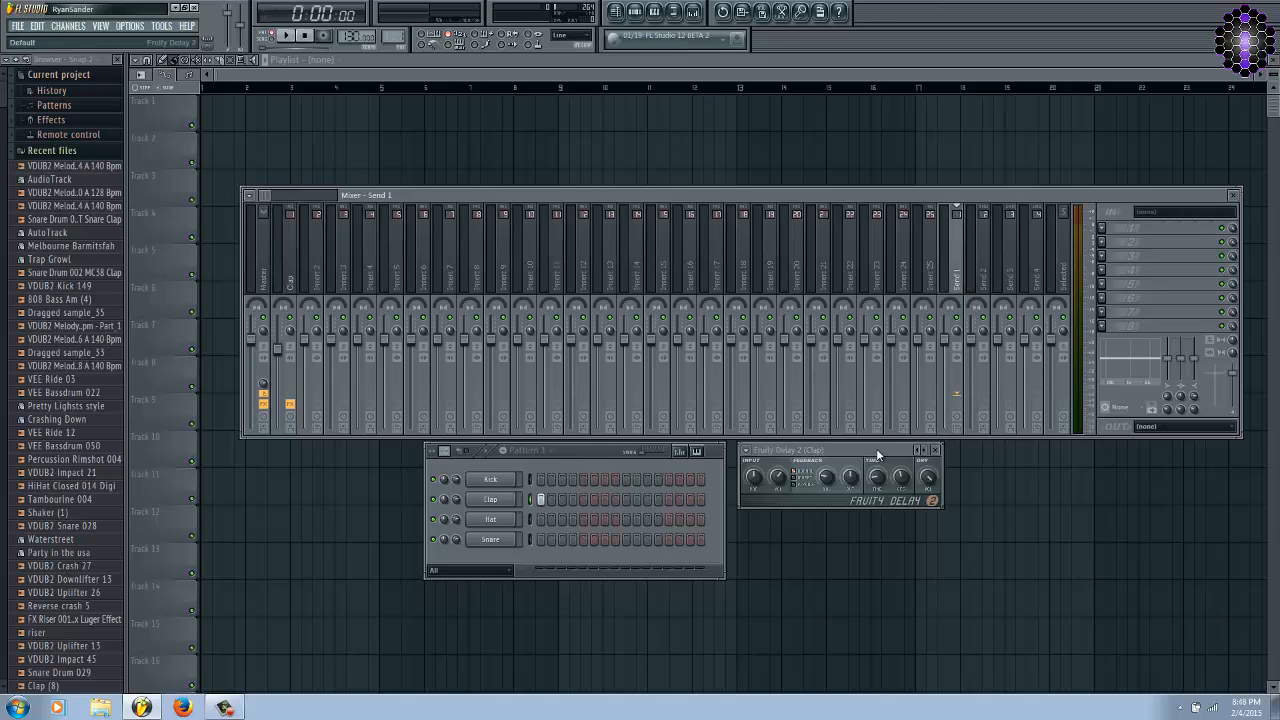
{"action": "left_click_drag", "start_coordinate": [876, 448], "coordinate": [884, 451]}
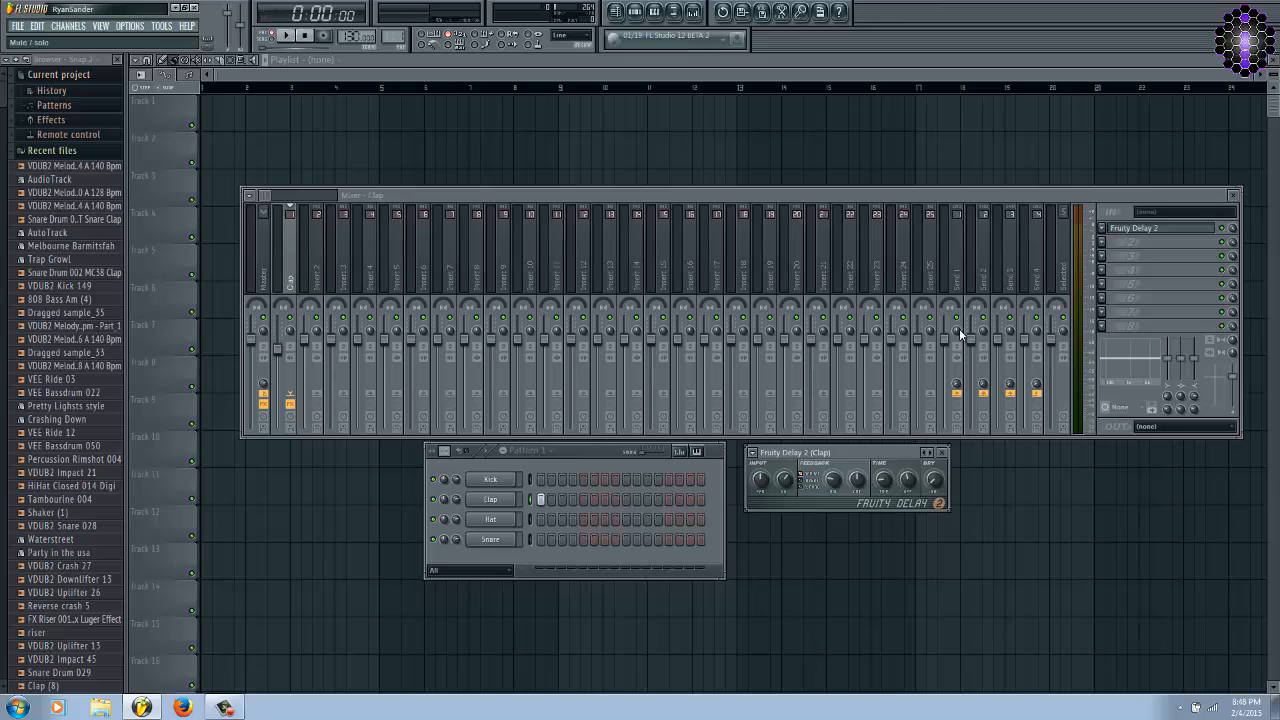
{"action": "right_click", "coordinate": [958, 385]}
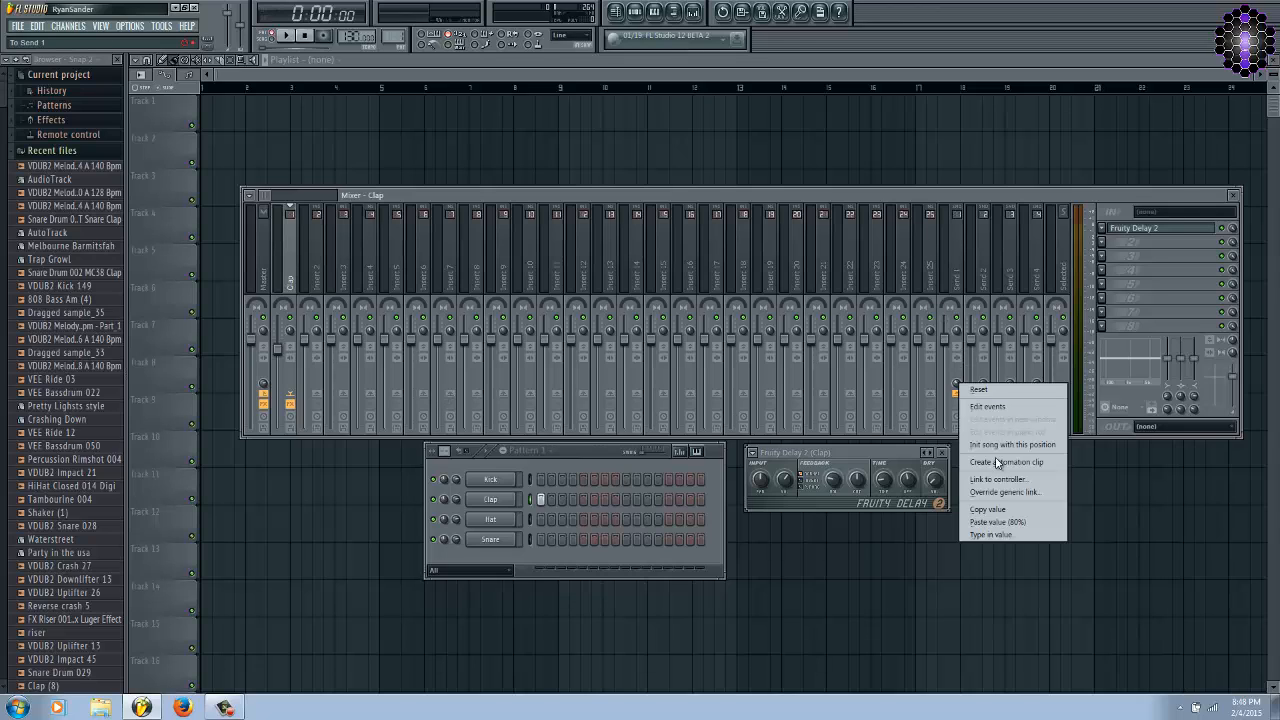
{"action": "left_click", "coordinate": [1014, 522]}
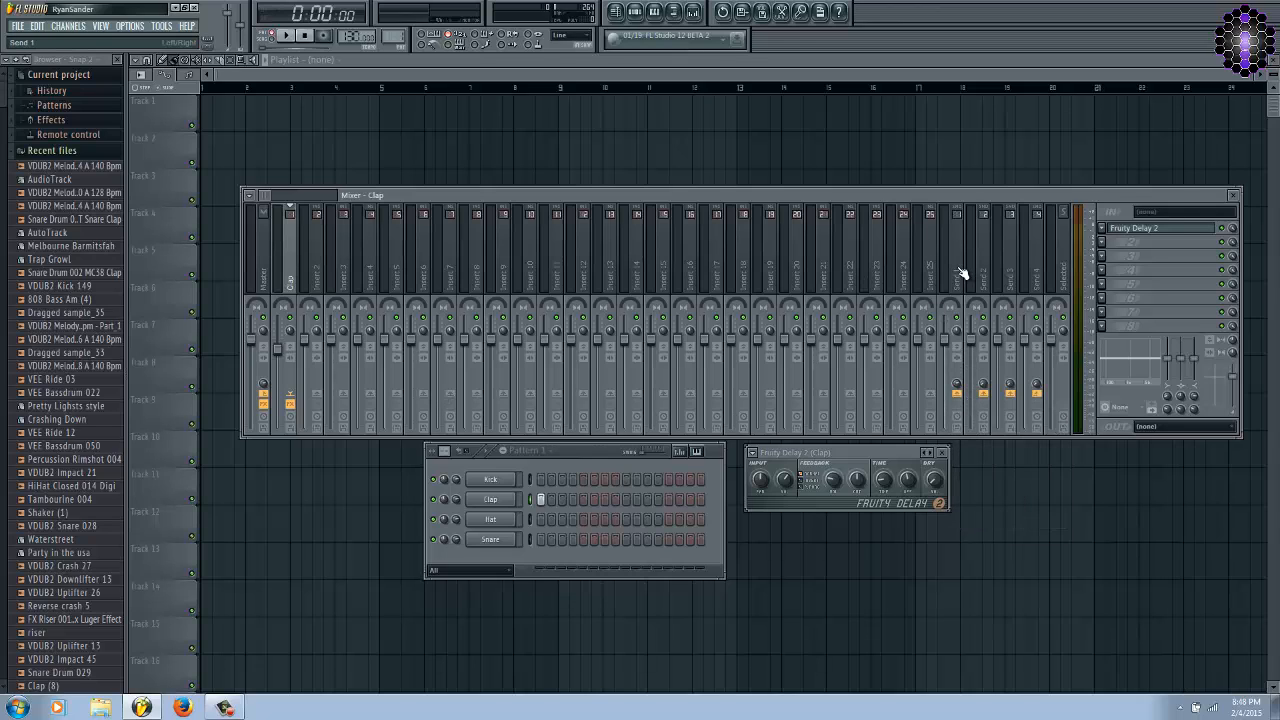
Play the clap pattern while raising the delay's dry level, then stop and nudge the delay window aside.
{"action": "key", "text": "space"}
{"action": "left_click_drag", "start_coordinate": [935, 483], "coordinate": [917, 413]}
{"action": "key", "text": "space"}
{"action": "left_click_drag", "start_coordinate": [868, 452], "coordinate": [874, 452]}
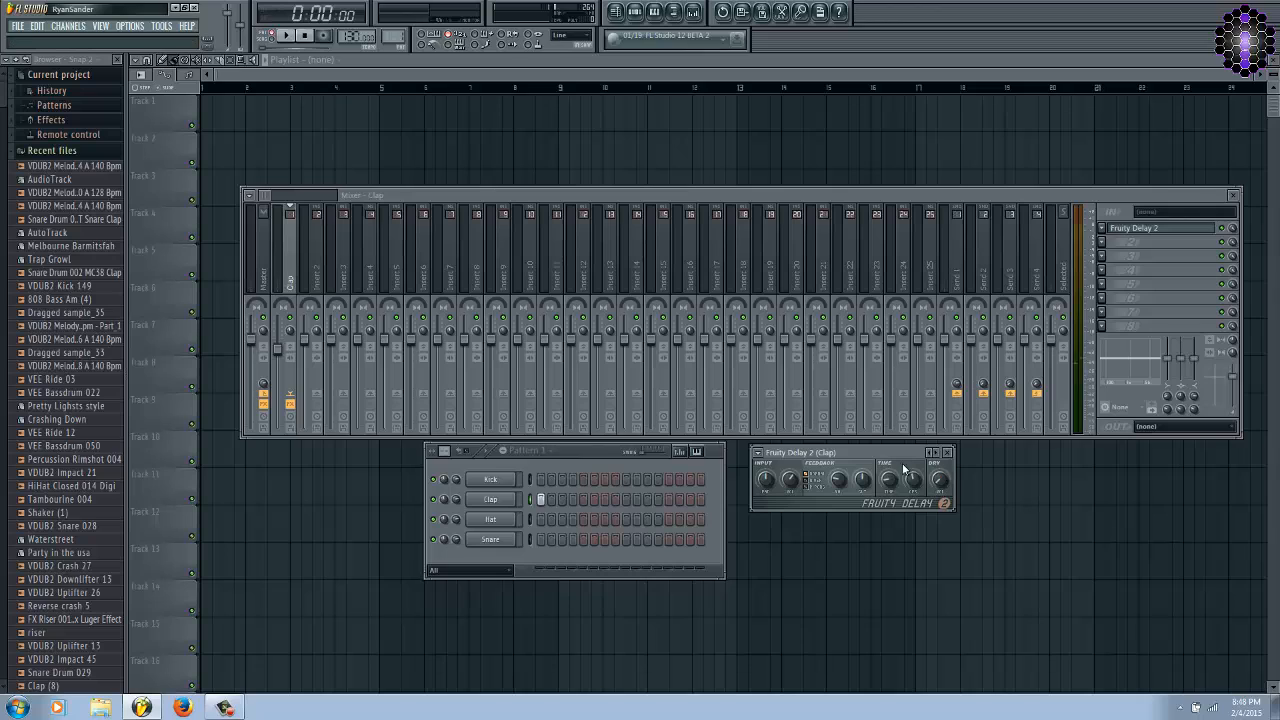
Compare the Send 1 and clap mixer tracks, then play the clap with its effect slots bypassed.
{"action": "left_click", "coordinate": [950, 290]}
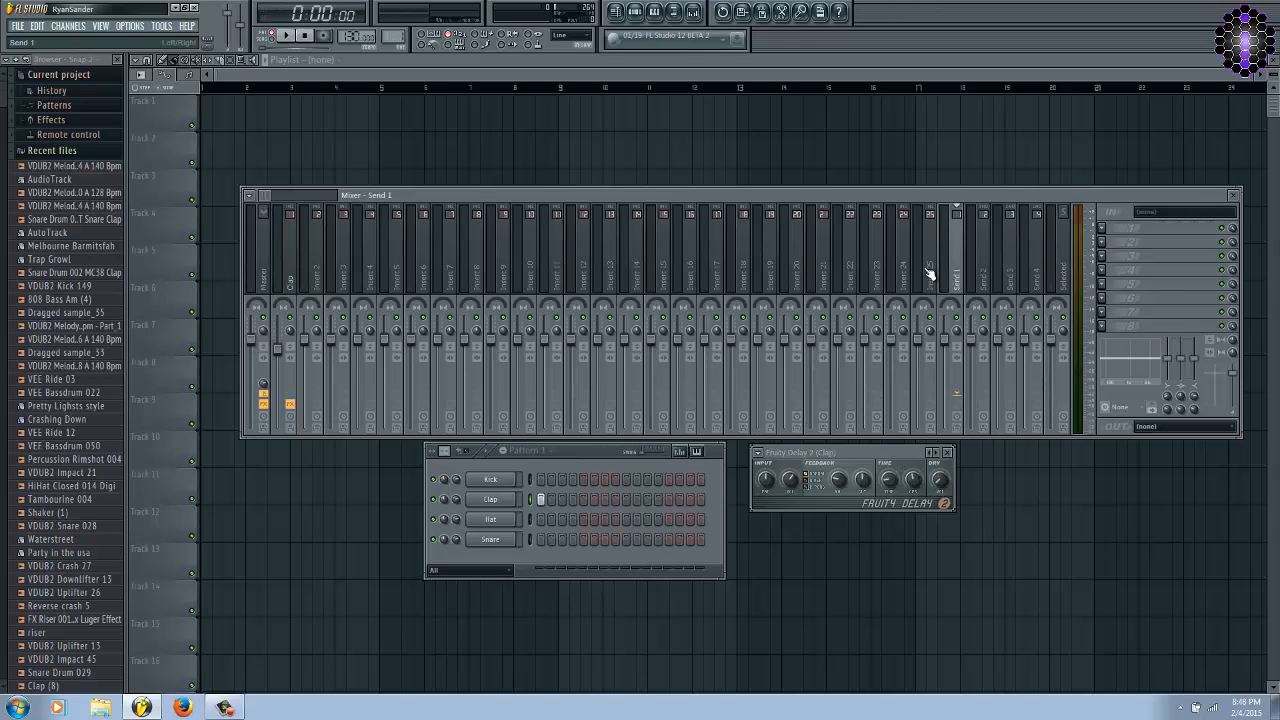
{"action": "left_click", "coordinate": [294, 280]}
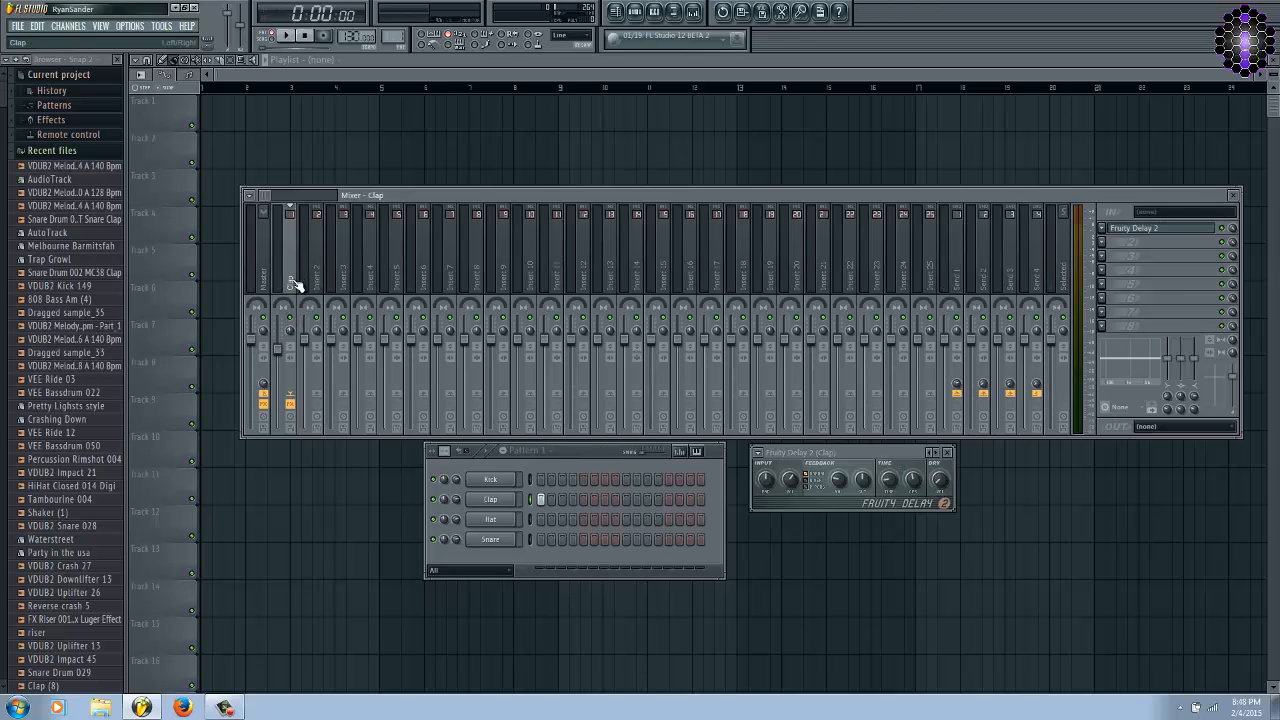
{"action": "left_click", "coordinate": [958, 280]}
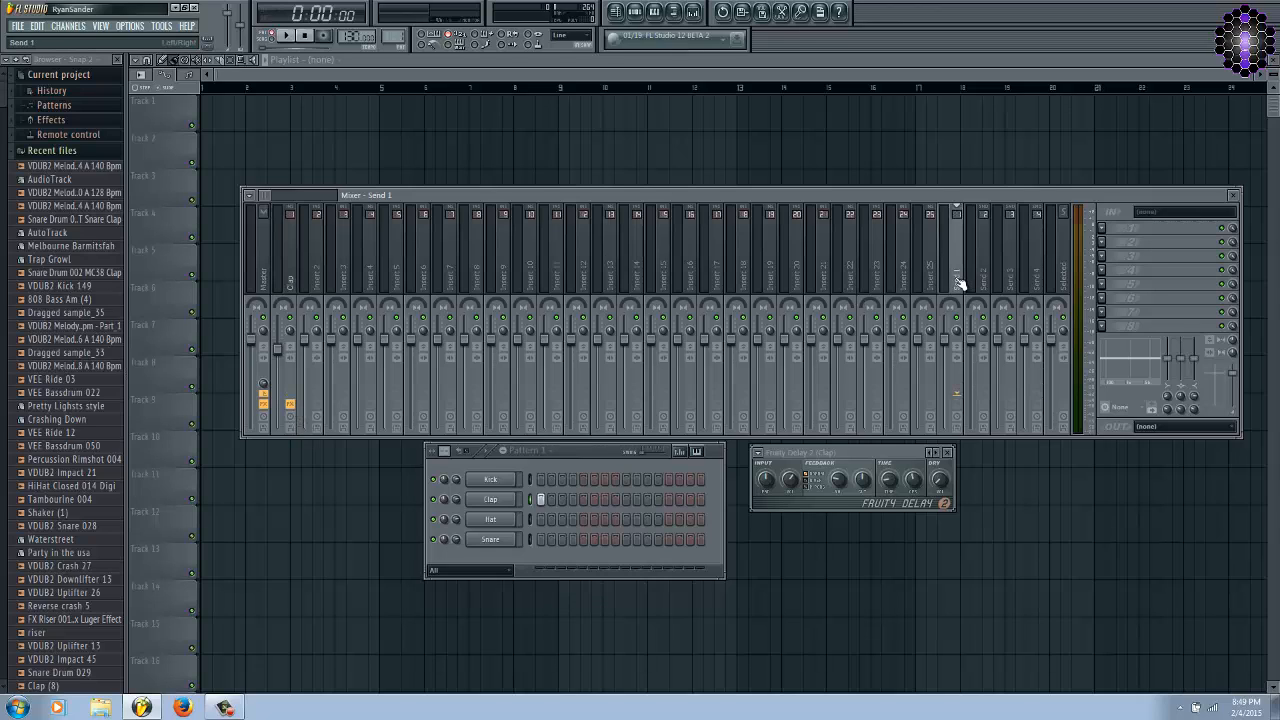
{"action": "left_click", "coordinate": [296, 284]}
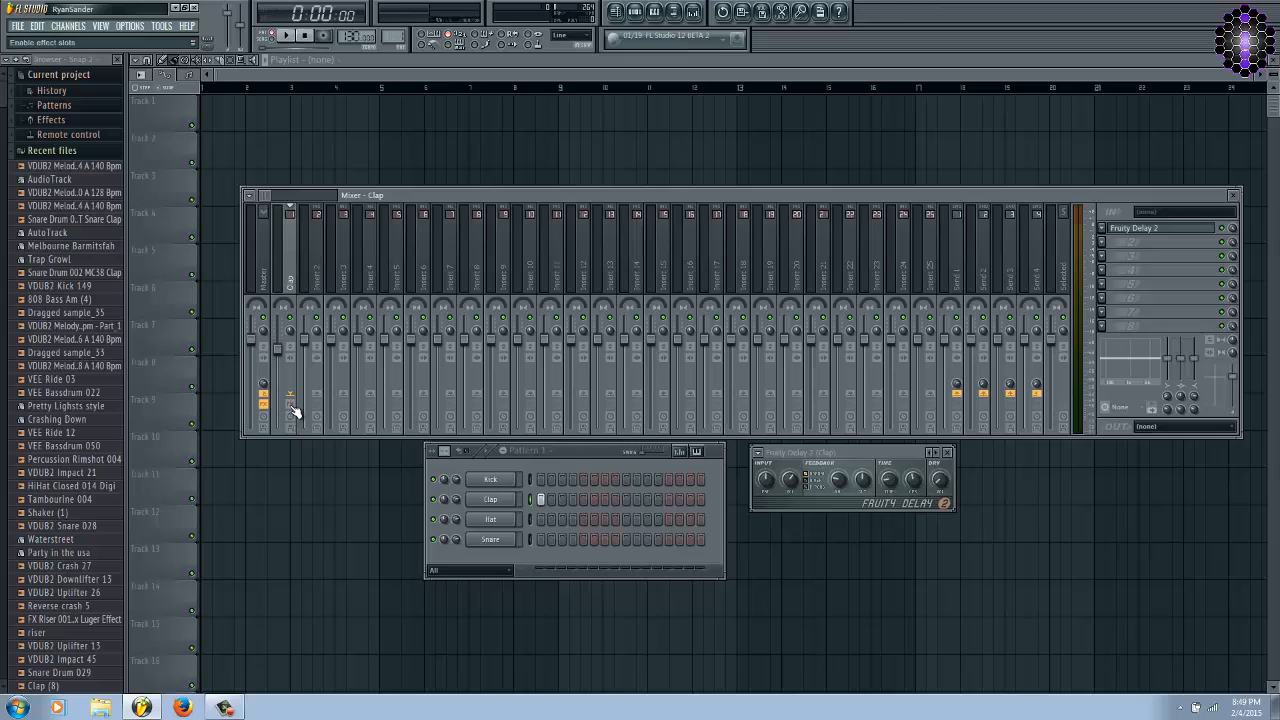
{"action": "key", "text": "space"}
{"action": "key", "text": "space"}
Load Fruity Delay 2 in Send 1's first effect slot and bypass the clap track's own effects.
{"action": "left_click", "coordinate": [957, 281]}
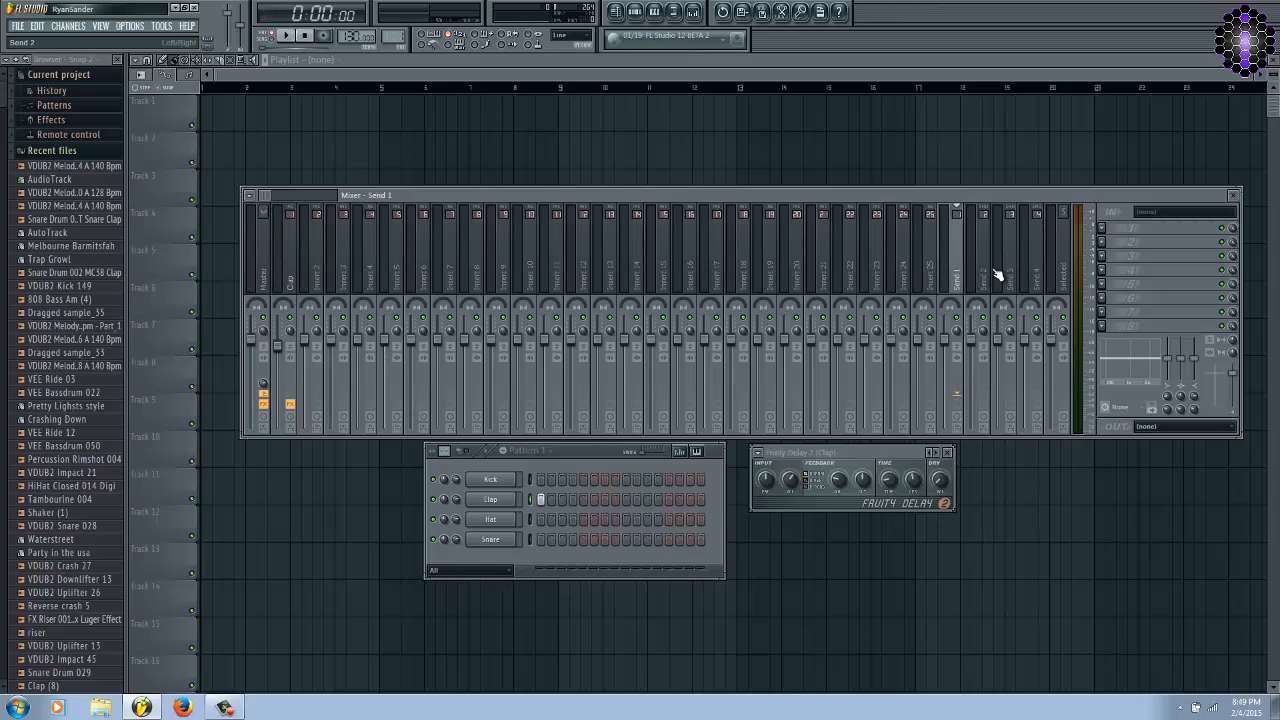
{"action": "left_click", "coordinate": [1114, 241]}
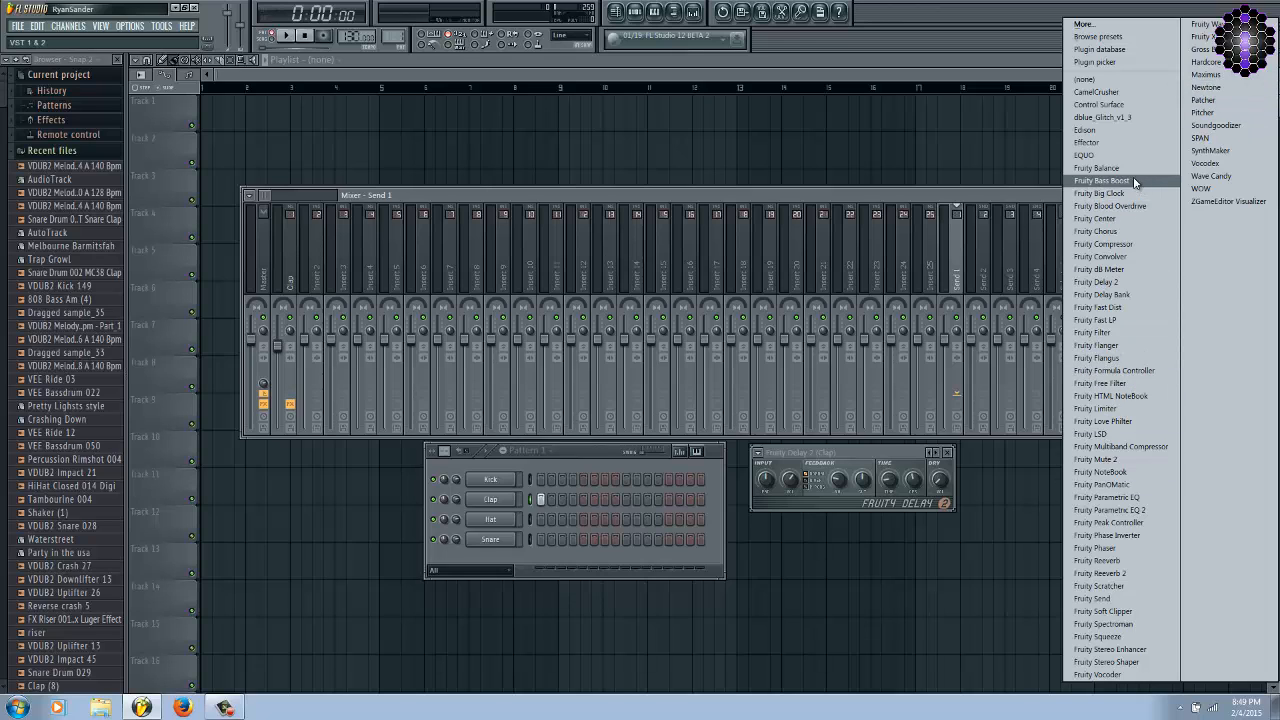
{"action": "left_click", "coordinate": [1127, 284]}
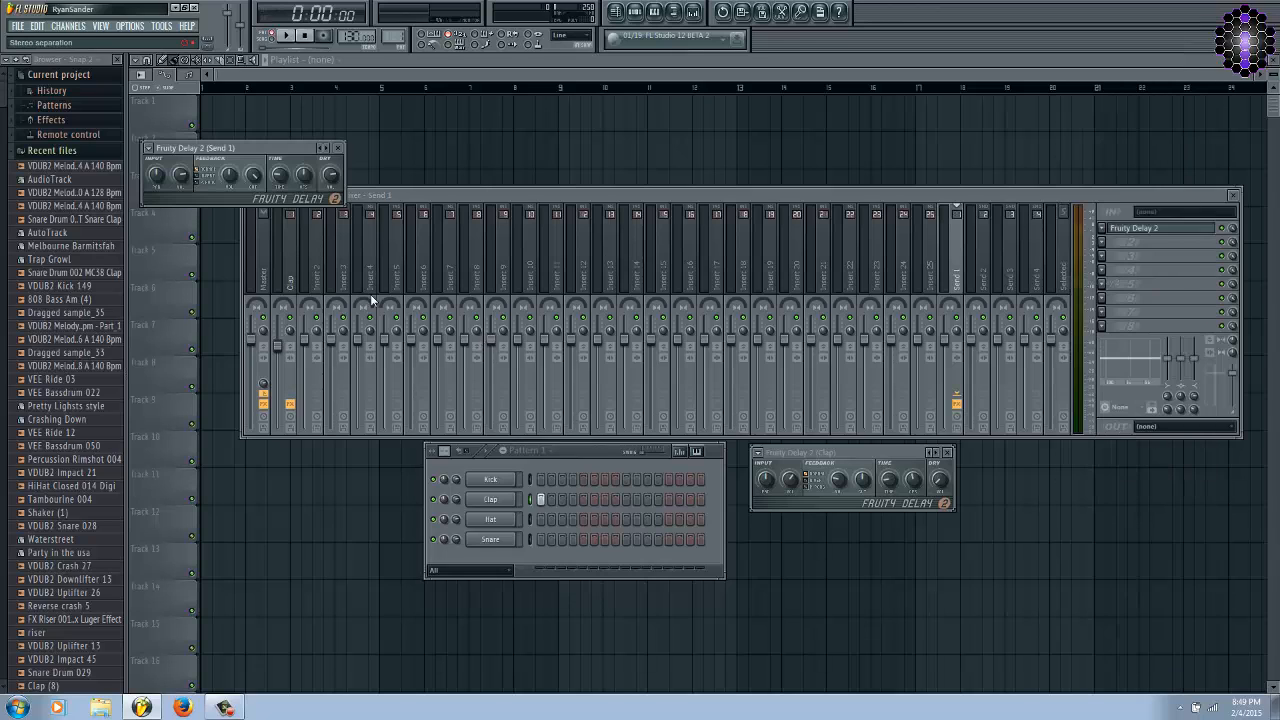
{"action": "left_click", "coordinate": [293, 288]}
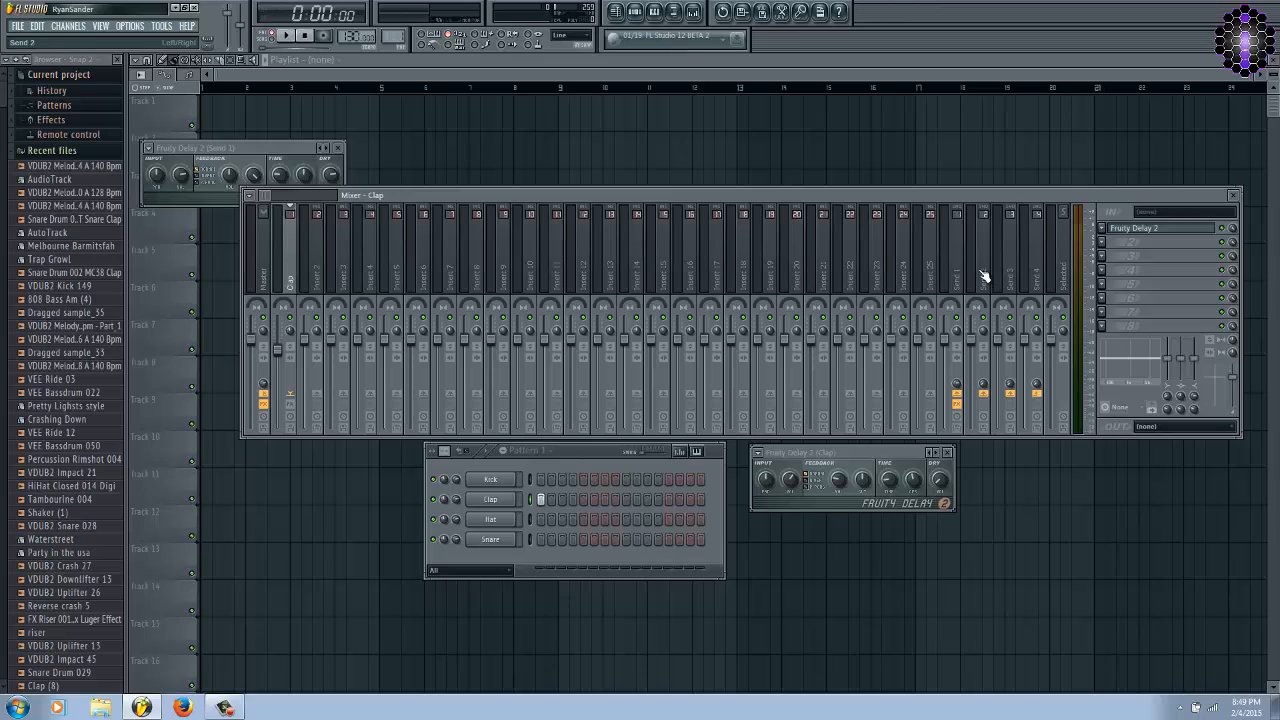
{"action": "left_click_drag", "start_coordinate": [278, 144], "coordinate": [870, 520]}
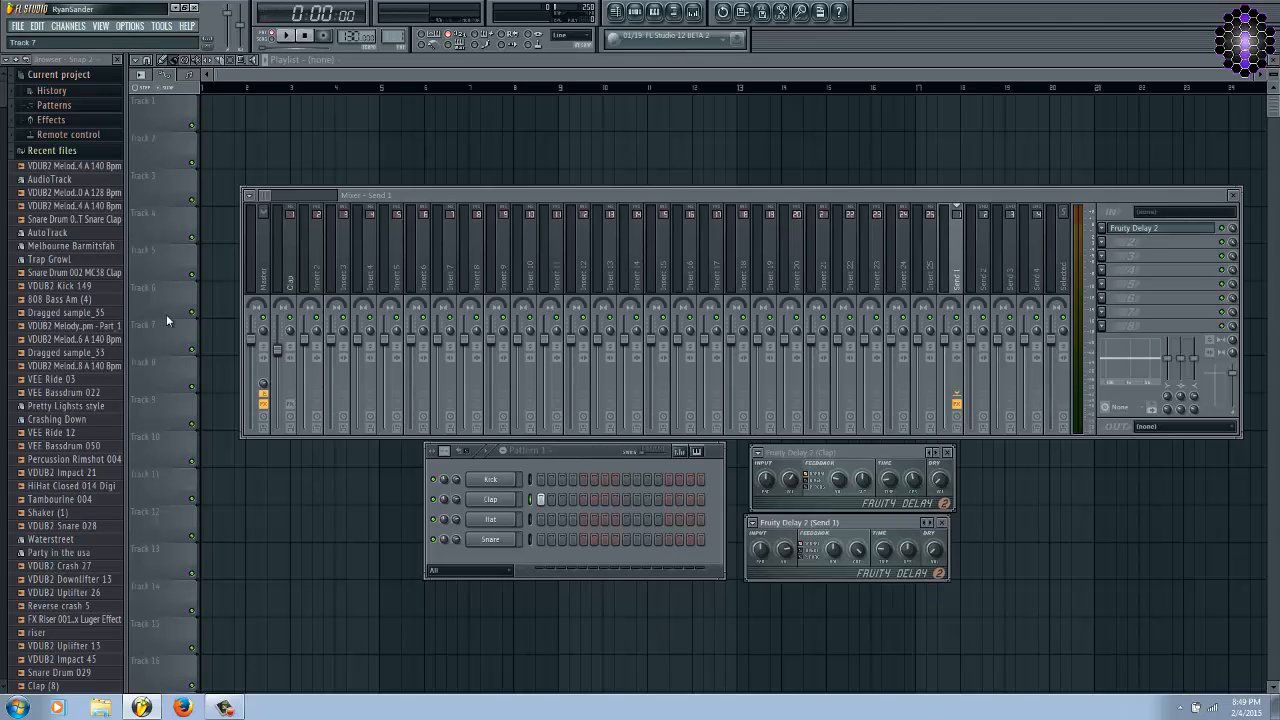
Close the Send 1 delay window and reposition the clap delay and the channel rack below the mixer.
{"action": "left_click", "coordinate": [298, 278]}
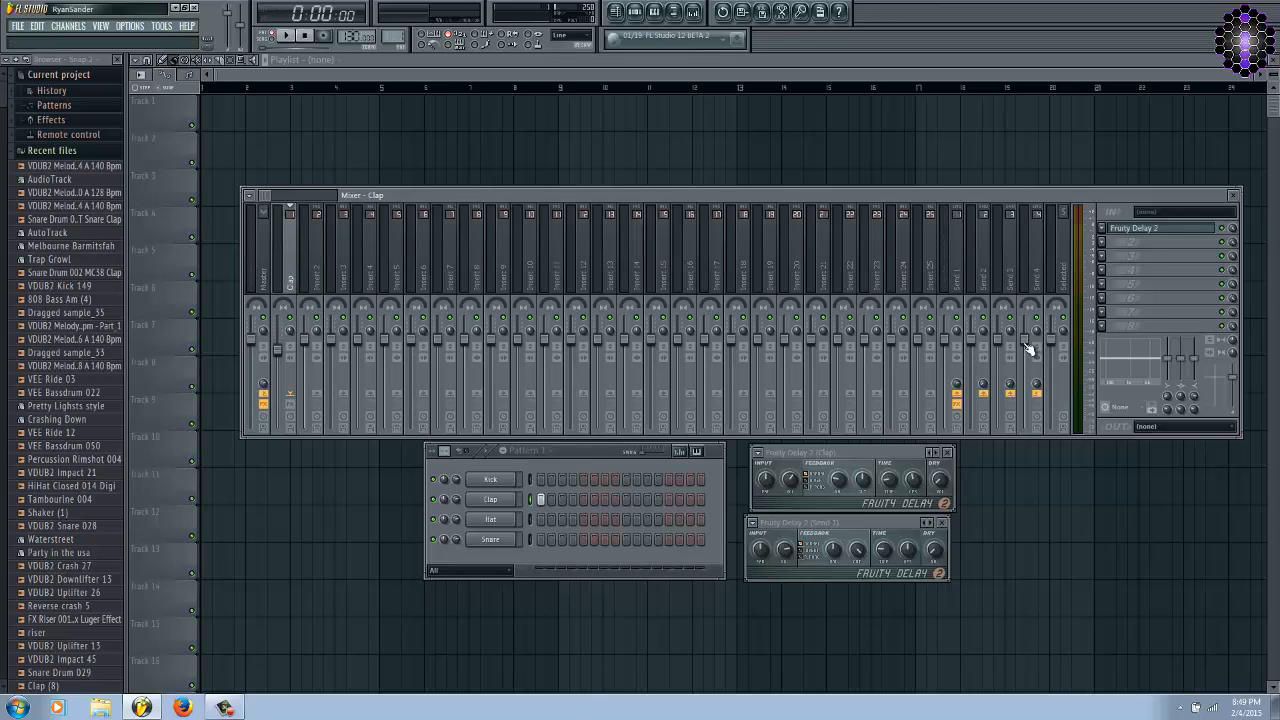
{"action": "left_click", "coordinate": [962, 275]}
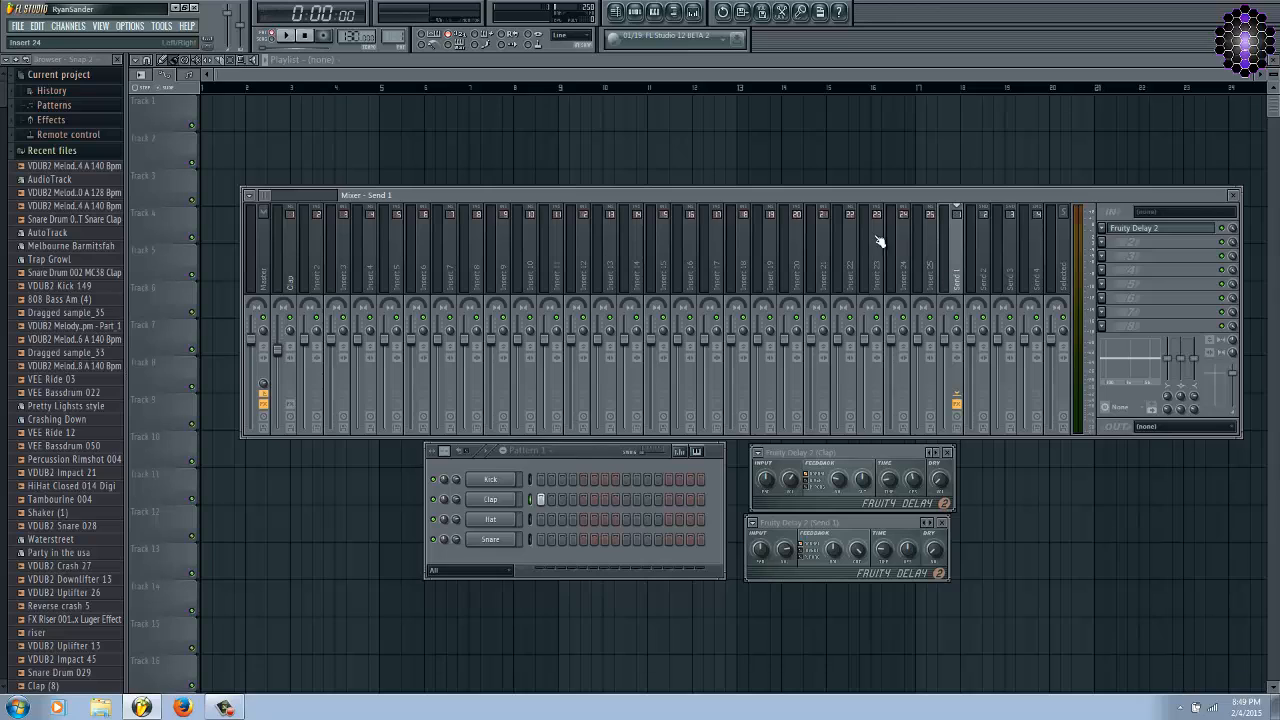
{"action": "left_click", "coordinate": [946, 522]}
{"action": "left_click_drag", "start_coordinate": [838, 455], "coordinate": [818, 481]}
{"action": "left_click_drag", "start_coordinate": [569, 452], "coordinate": [523, 461]}
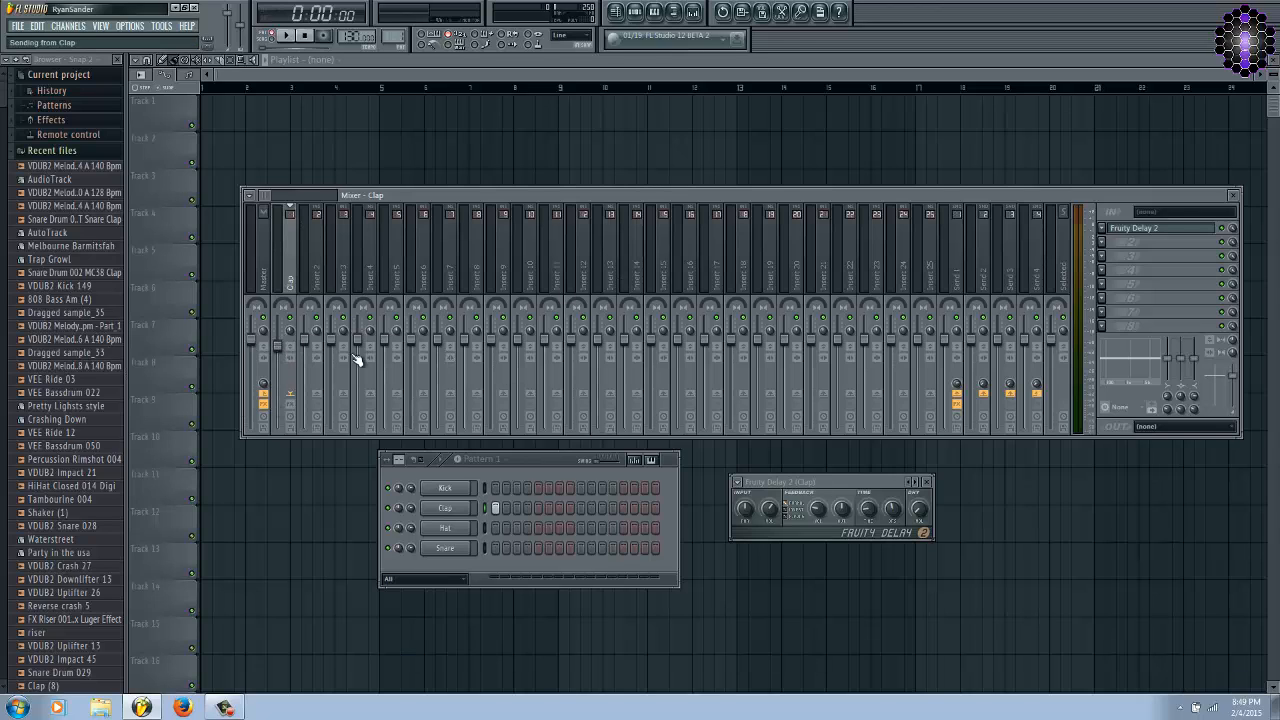
Switch off the delay slot on Send 1 and return to the clap mixer track.
{"action": "left_click", "coordinate": [1134, 228]}
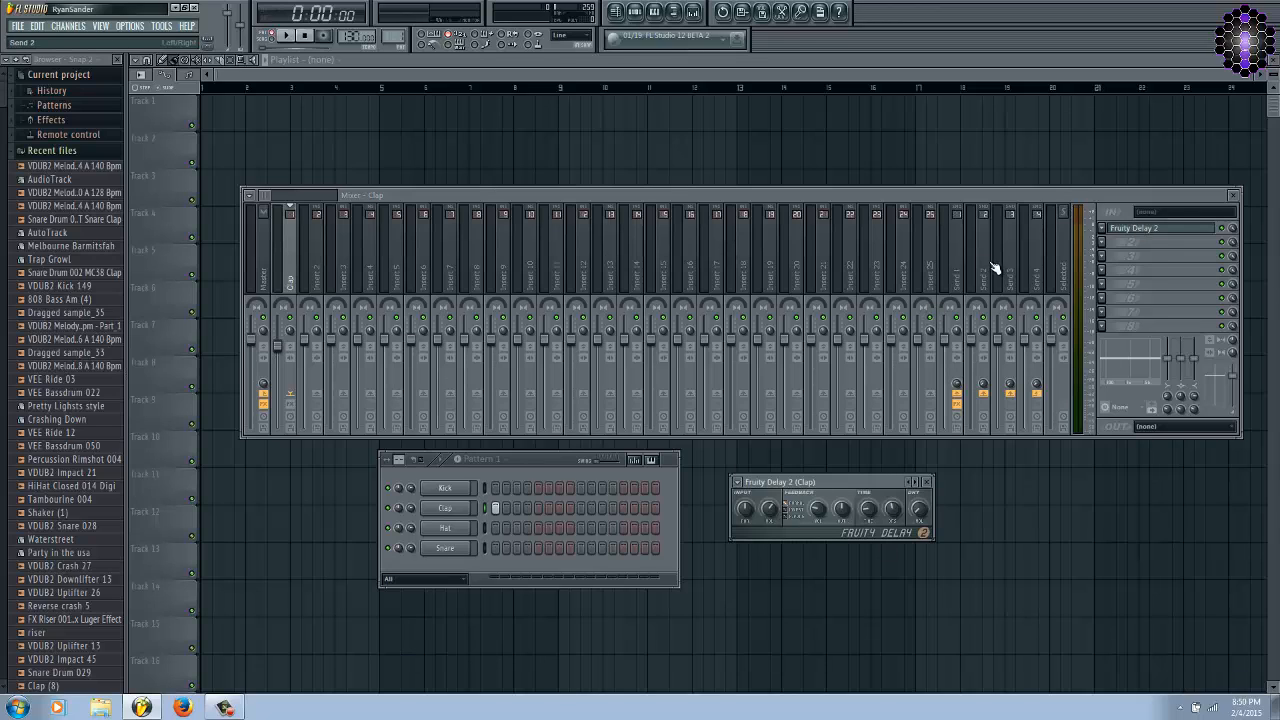
{"action": "left_click", "coordinate": [963, 286]}
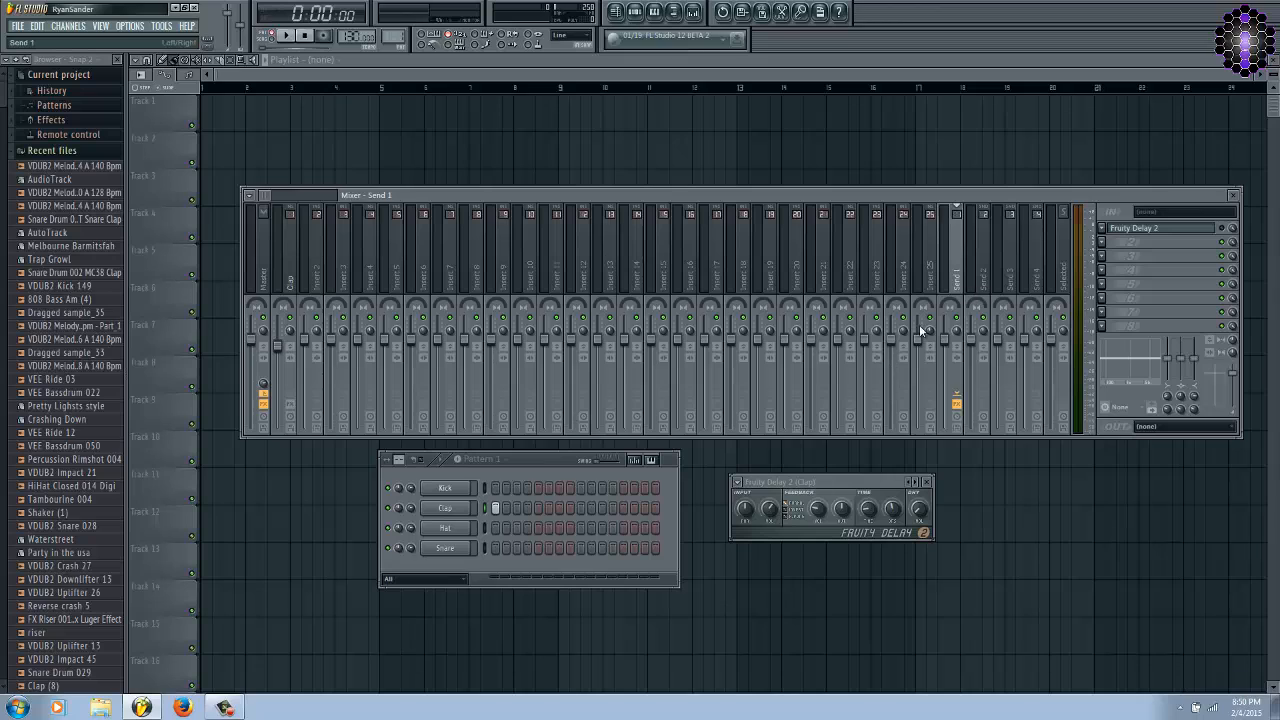
{"action": "left_click", "coordinate": [288, 282]}
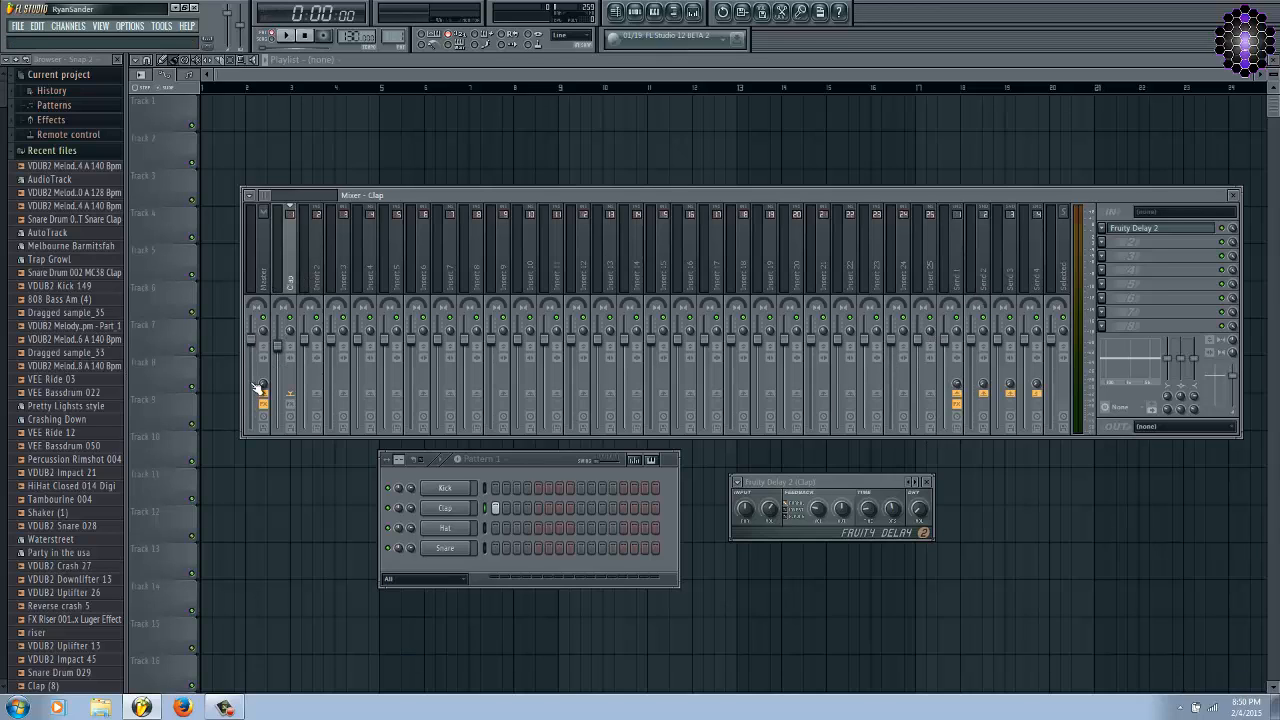
Paste the copied 80% value into the clap track's send level to Send 2.
{"action": "right_click", "coordinate": [983, 285]}
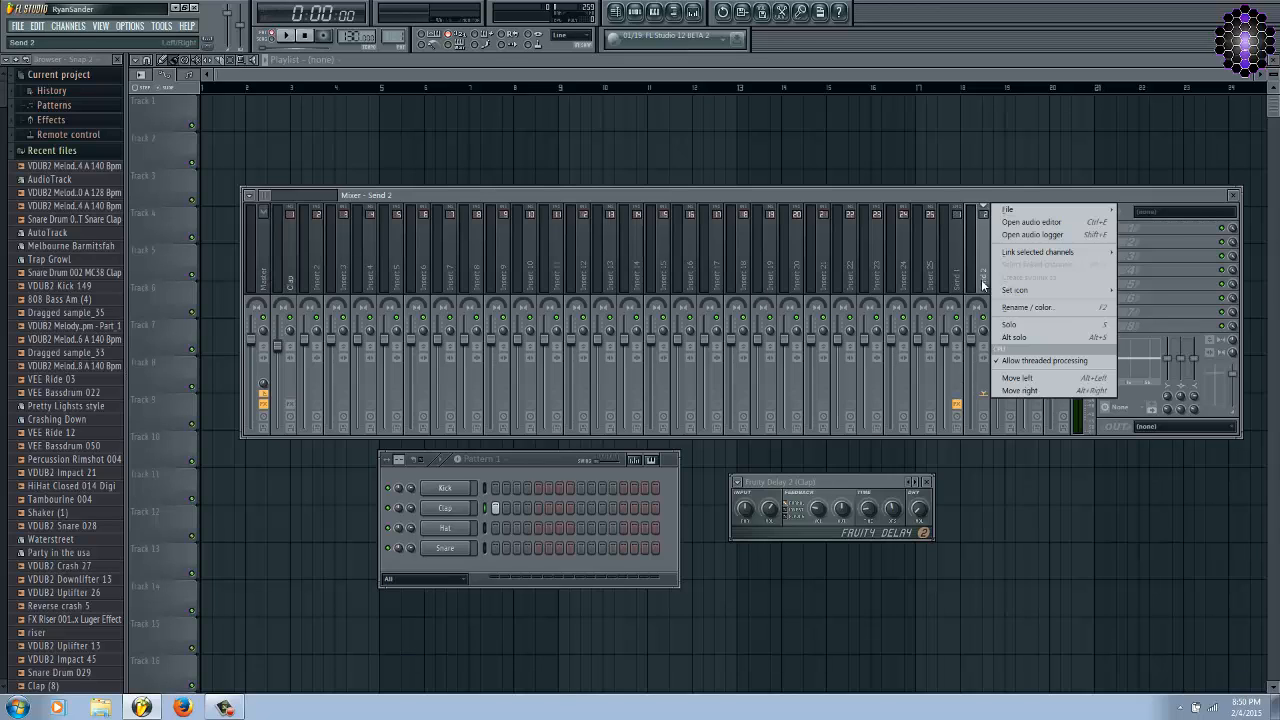
{"action": "left_click", "coordinate": [948, 287]}
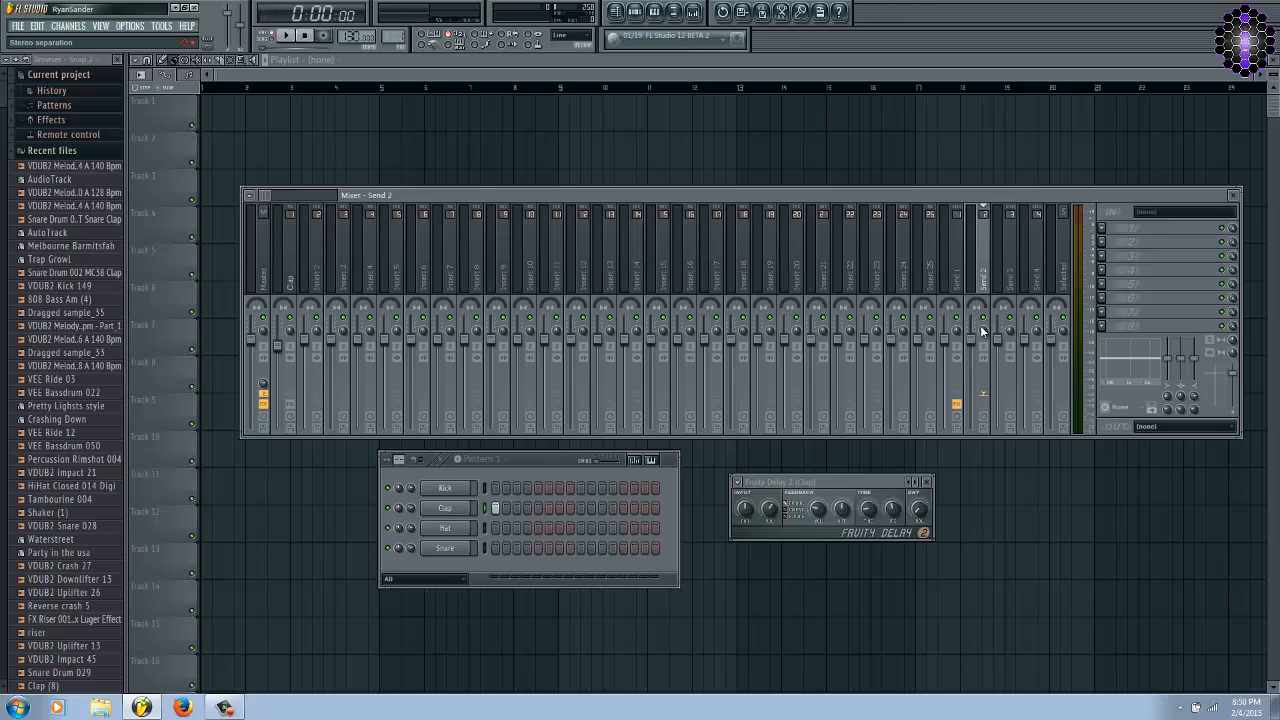
{"action": "left_click", "coordinate": [292, 282]}
{"action": "right_click", "coordinate": [983, 386]}
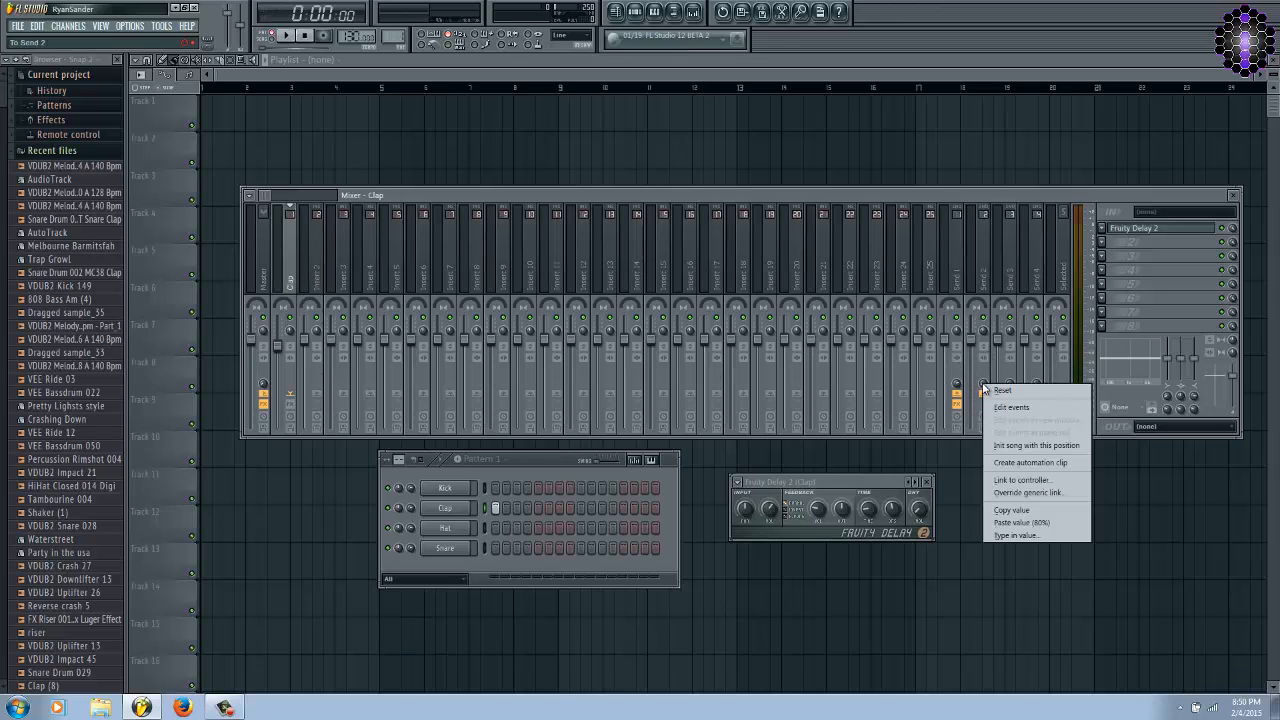
{"action": "left_click", "coordinate": [1027, 522]}
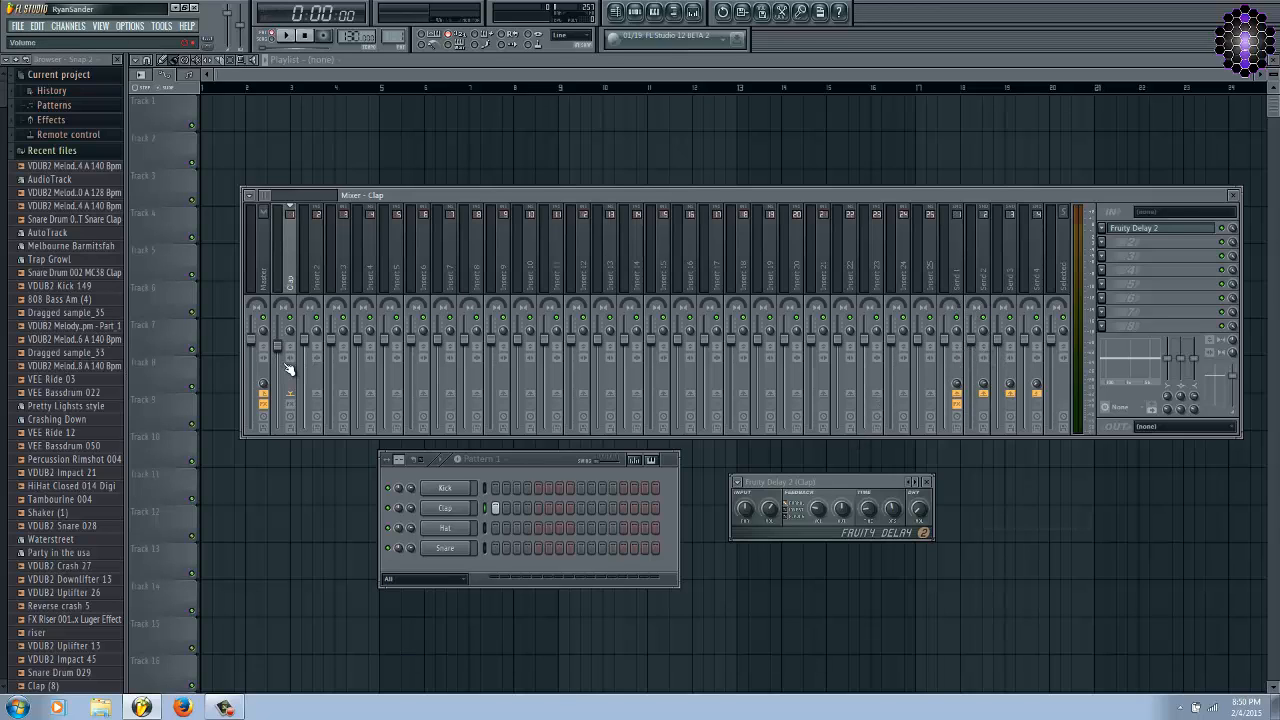
Re-enable the clap track's effects, then pan Send 1 100% left and move Send 2's panning off centre.
{"action": "left_click", "coordinate": [290, 399]}
{"action": "left_click", "coordinate": [964, 281]}
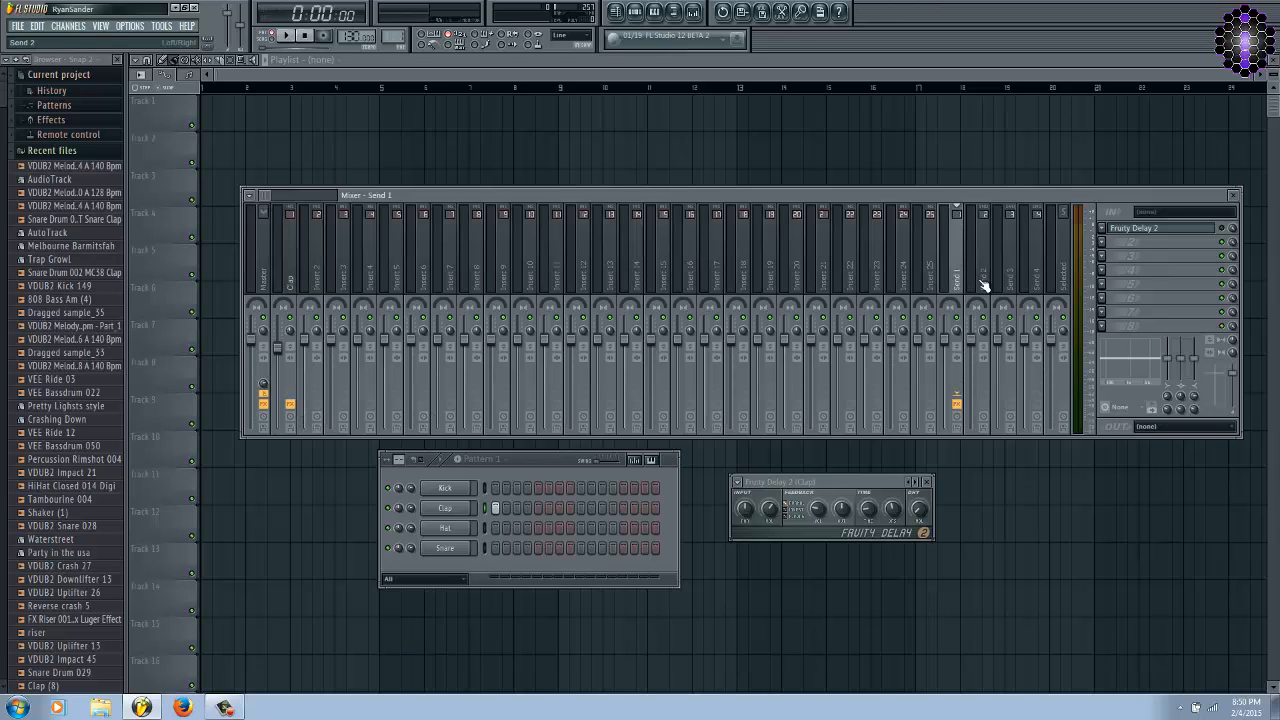
{"action": "left_click", "coordinate": [972, 340]}
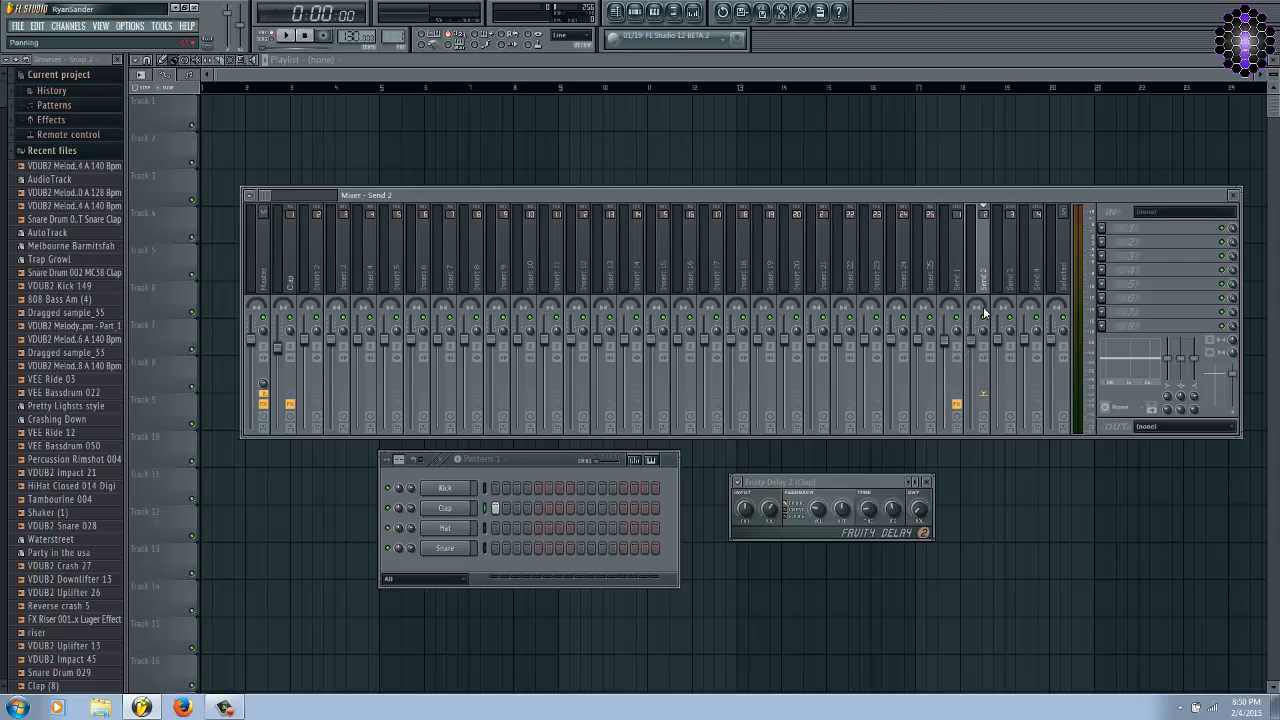
{"action": "left_click_drag", "start_coordinate": [983, 306], "coordinate": [900, 632]}
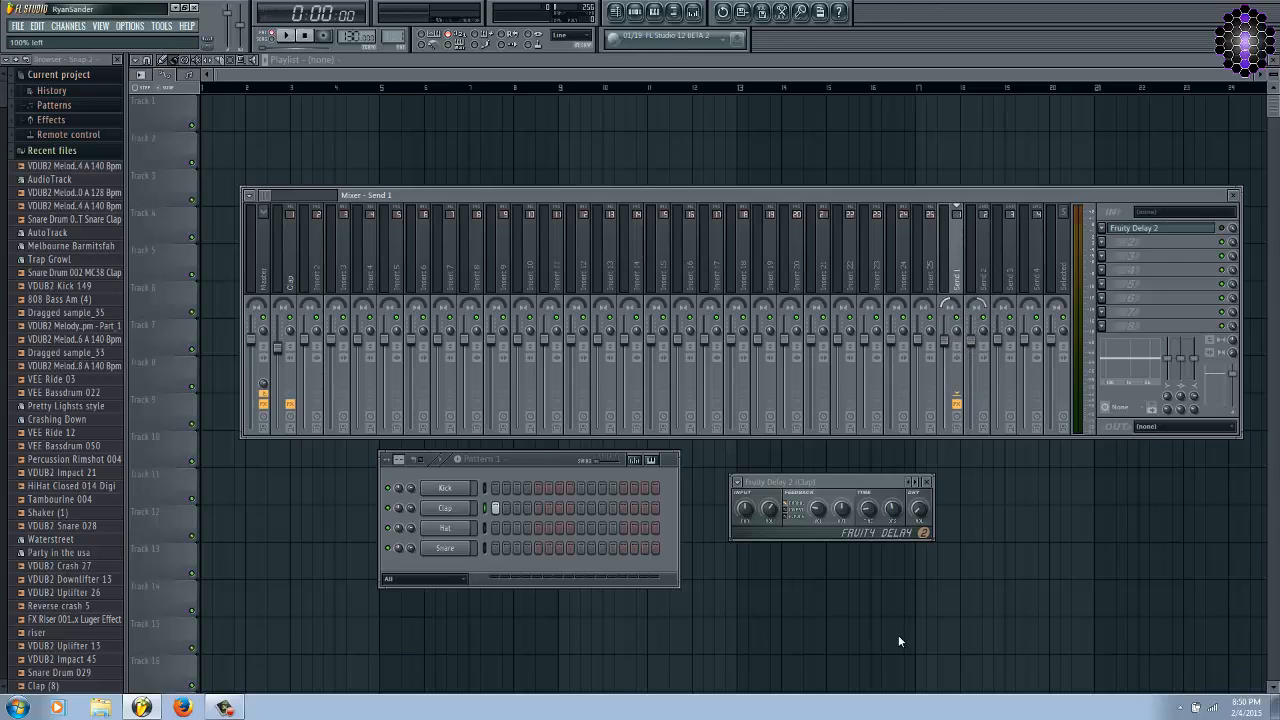
Play the clap pattern through the panned sends and open Send 1's delay for inspection.
{"action": "key", "text": "space"}
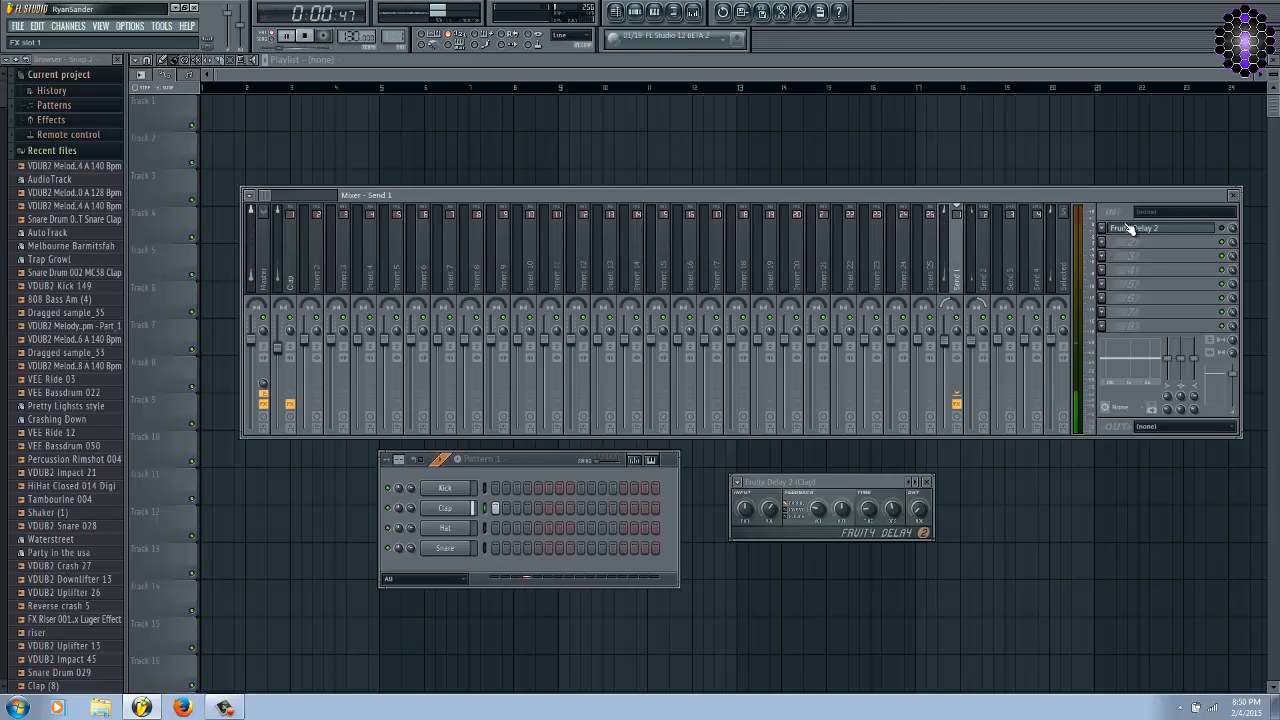
{"action": "left_click", "coordinate": [1122, 236]}
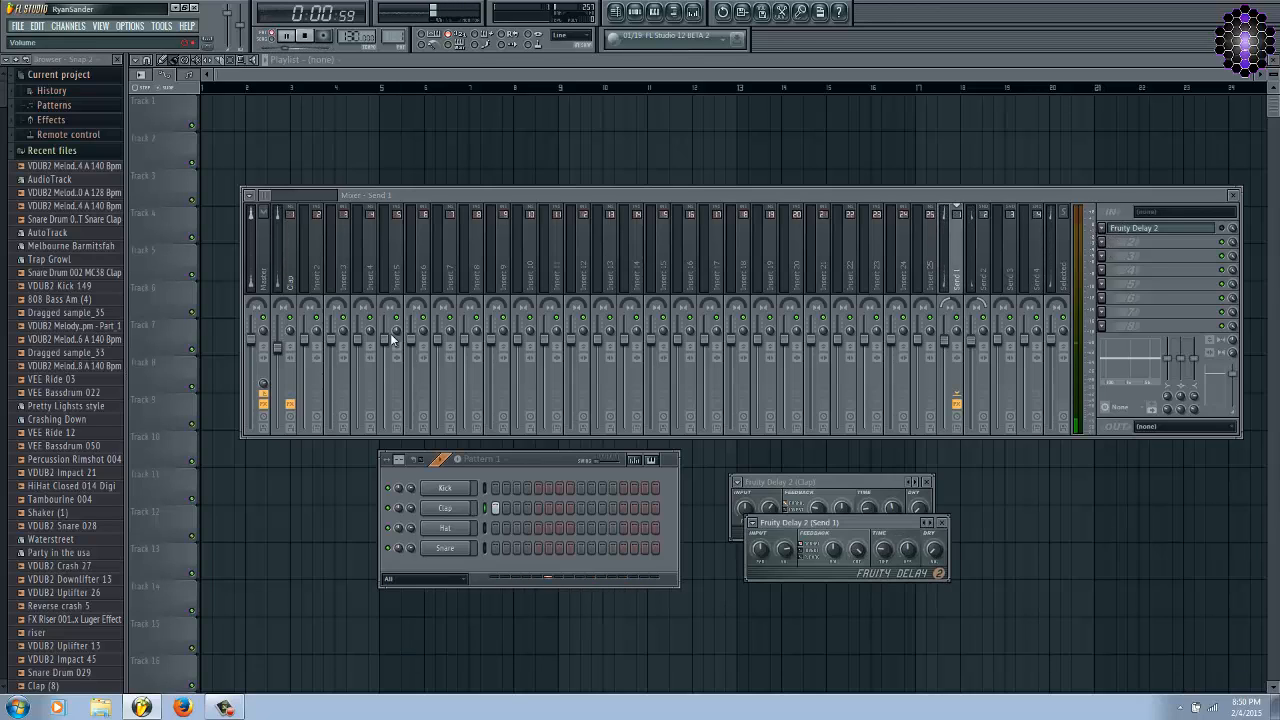
{"action": "key", "text": "space"}
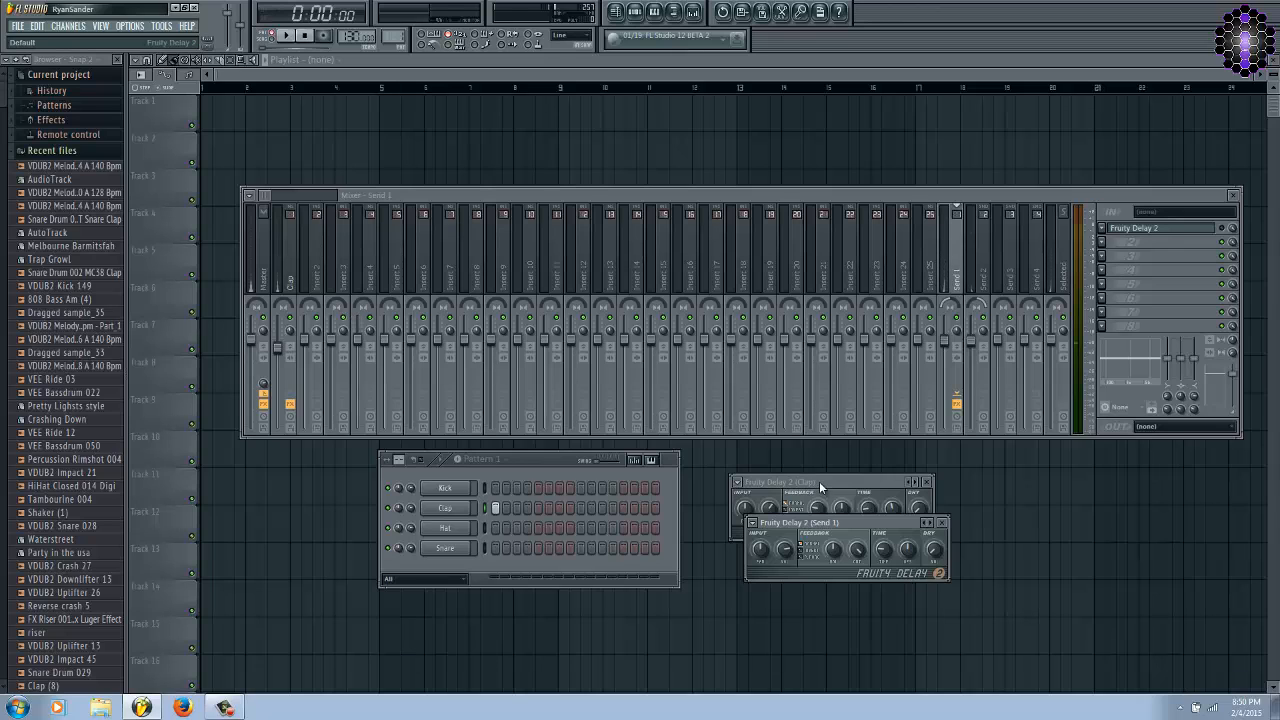
Close Send 1's delay window and place the clap's delay window beside the channel rack.
{"action": "left_click", "coordinate": [878, 497]}
{"action": "left_click_drag", "start_coordinate": [853, 483], "coordinate": [1036, 466]}
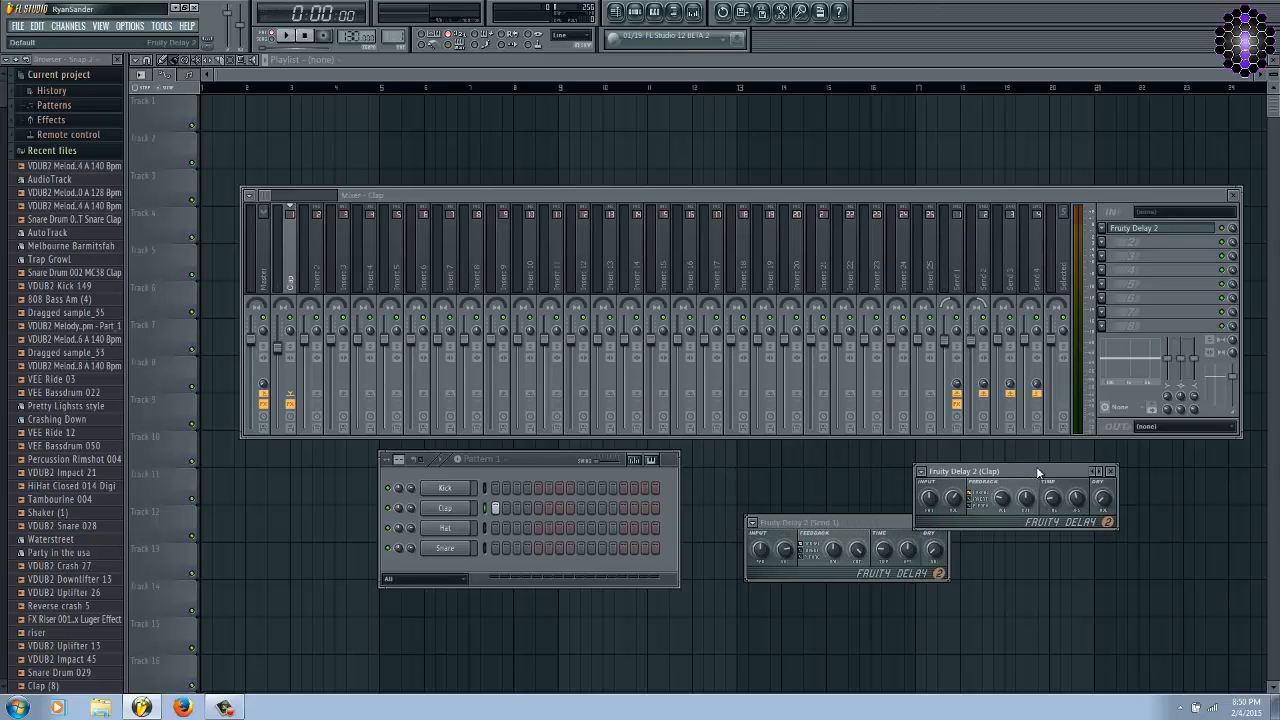
{"action": "left_click_drag", "start_coordinate": [843, 525], "coordinate": [776, 613]}
{"action": "left_click", "coordinate": [874, 611]}
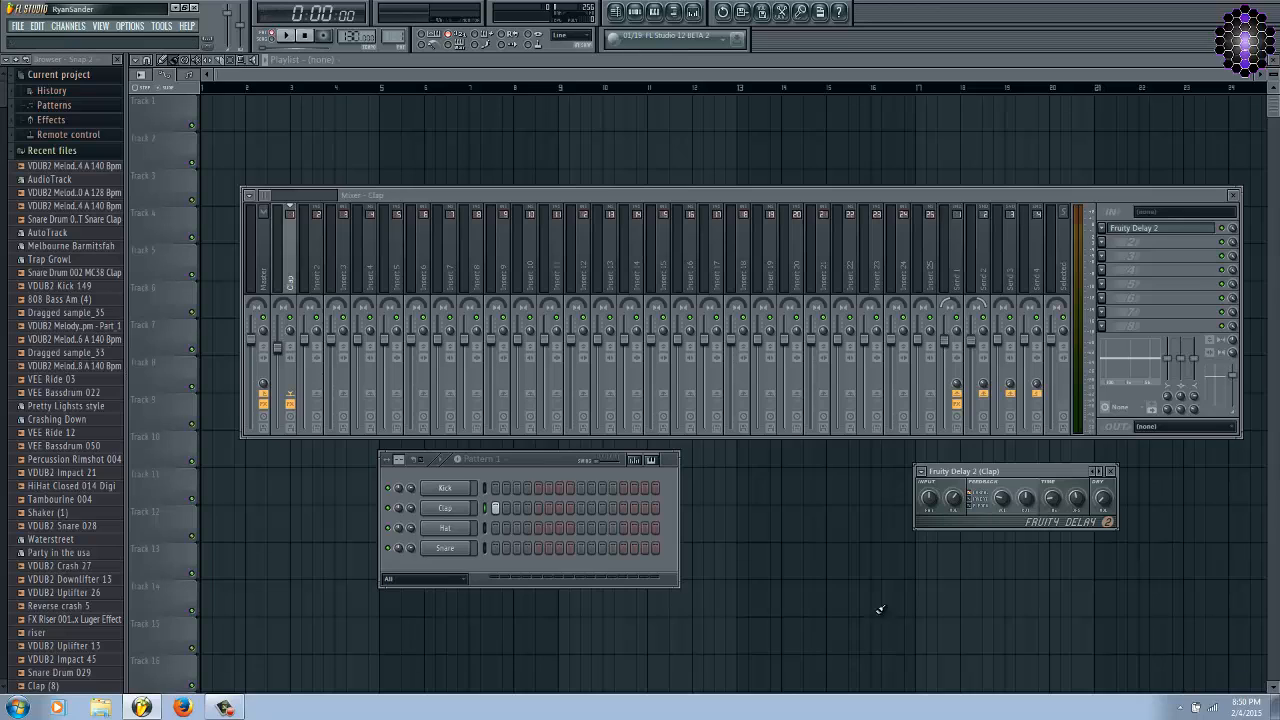
{"action": "left_click_drag", "start_coordinate": [1025, 472], "coordinate": [911, 497]}
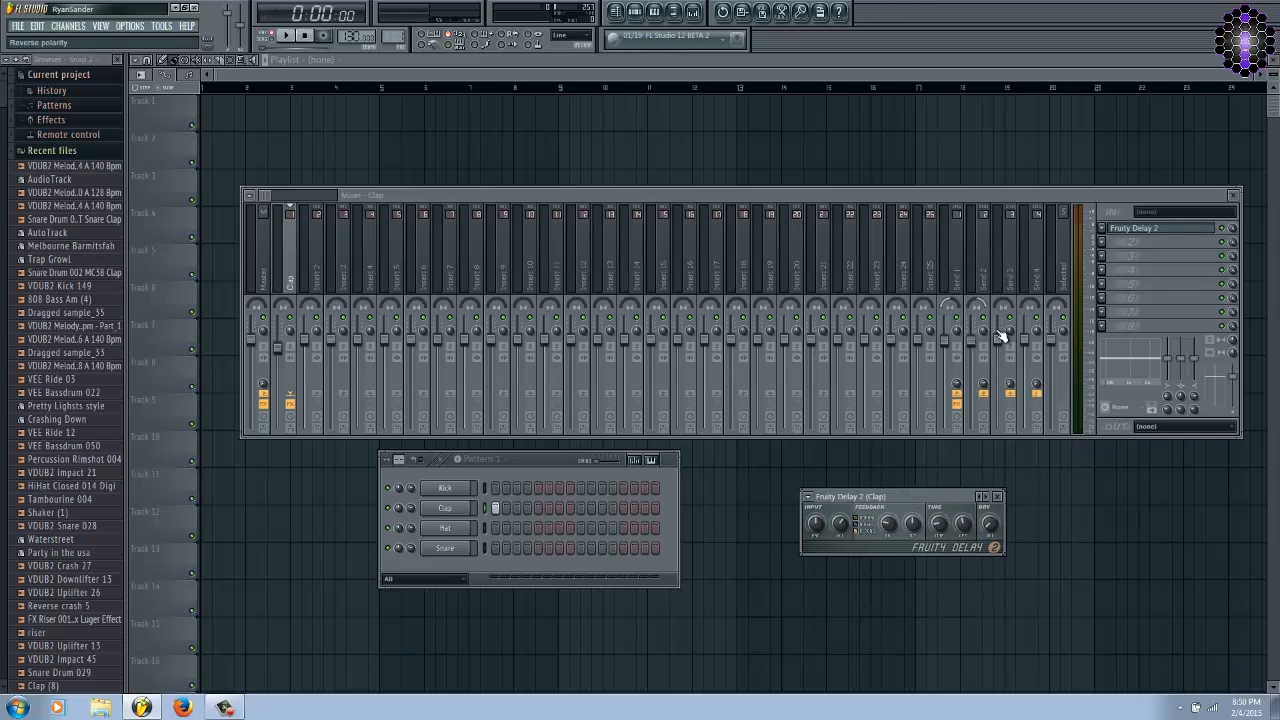
Switch the clap delay to the last feedback mode and play the clap pattern to hear it.
{"action": "key", "text": "space"}
{"action": "key", "text": "space"}
{"action": "key", "text": "space"}
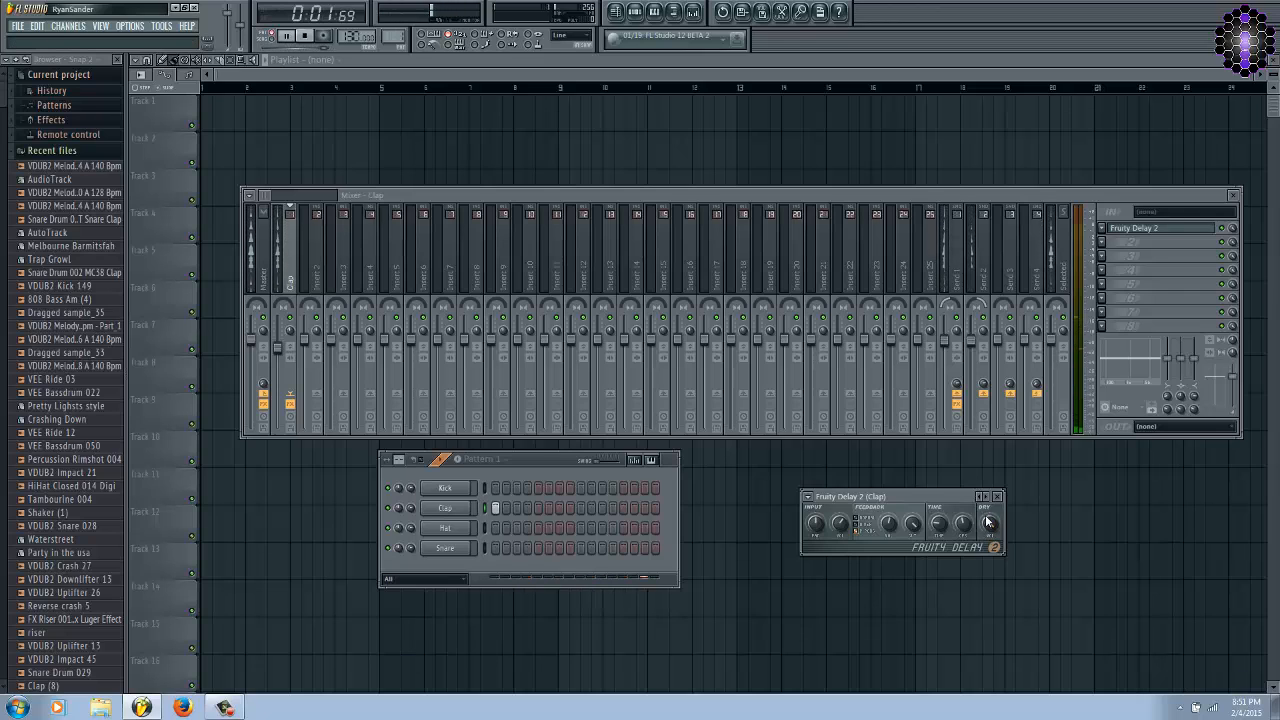
Nudge the clap track's volume down slightly and replay the clap pattern to hear the delay.
{"action": "key", "text": "space"}
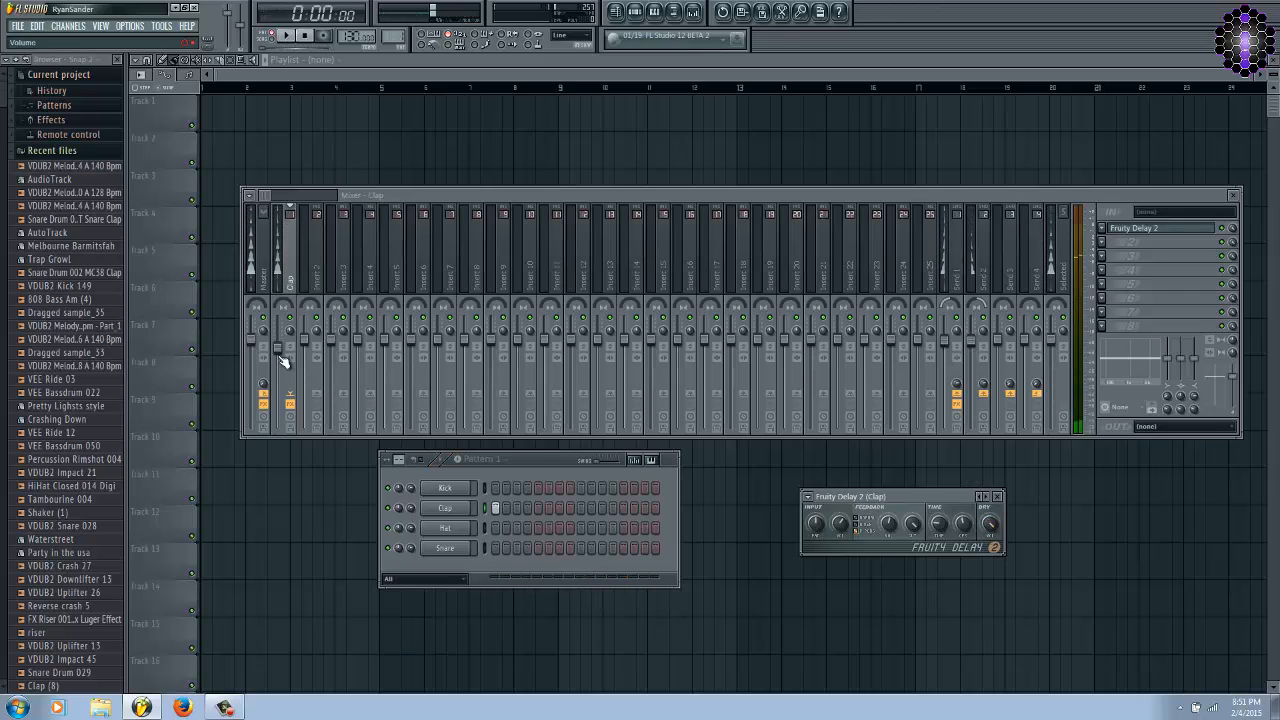
{"action": "left_click", "coordinate": [278, 352]}
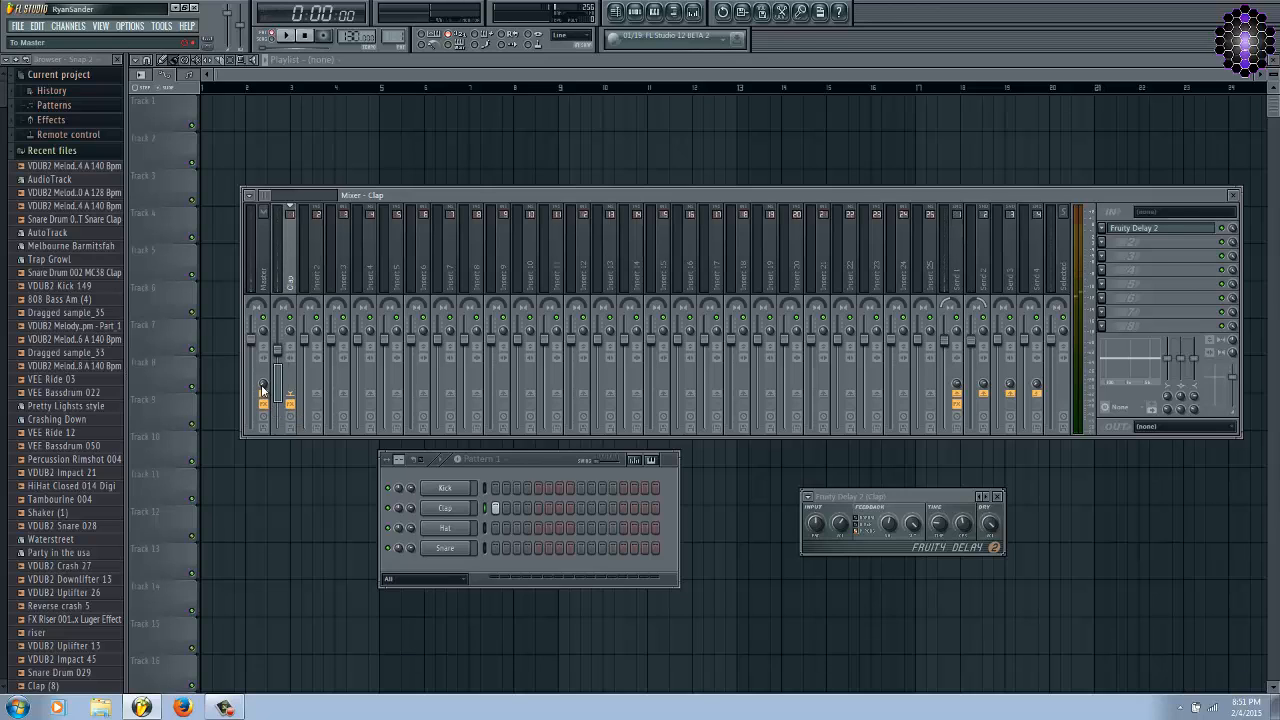
{"action": "key", "text": "space"}
{"action": "key", "text": "space"}
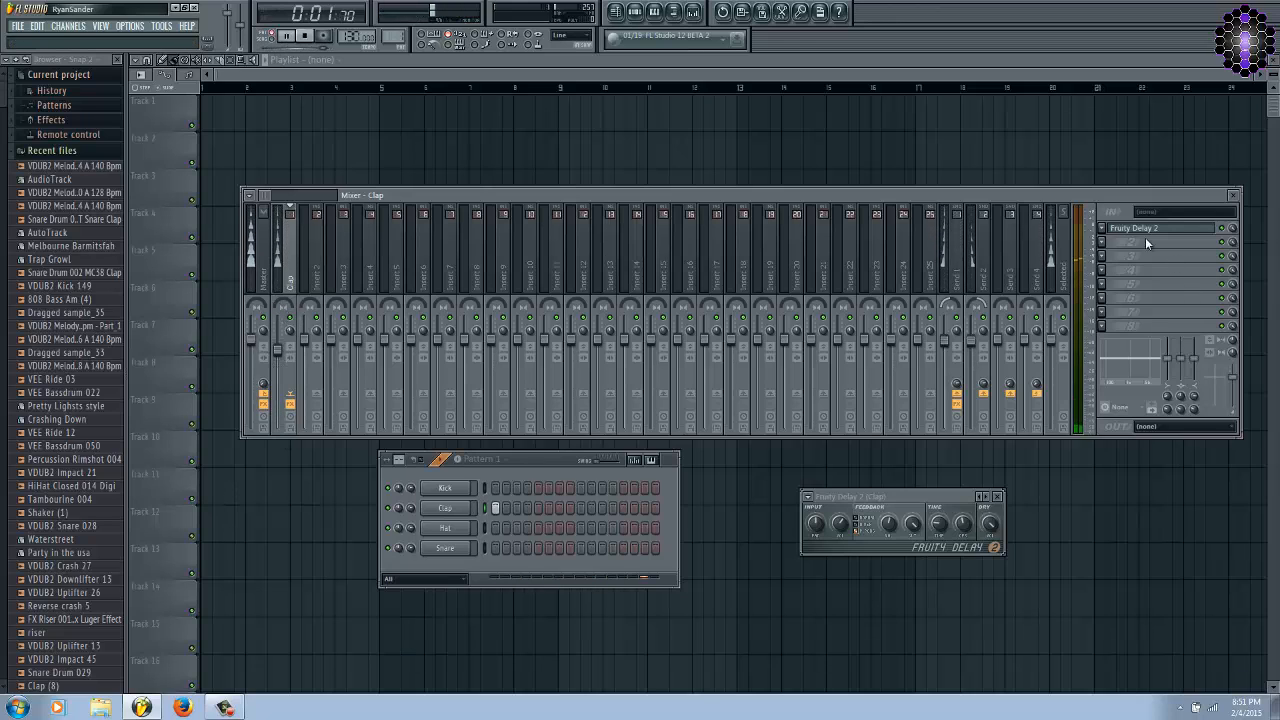
{"action": "key", "text": "space"}
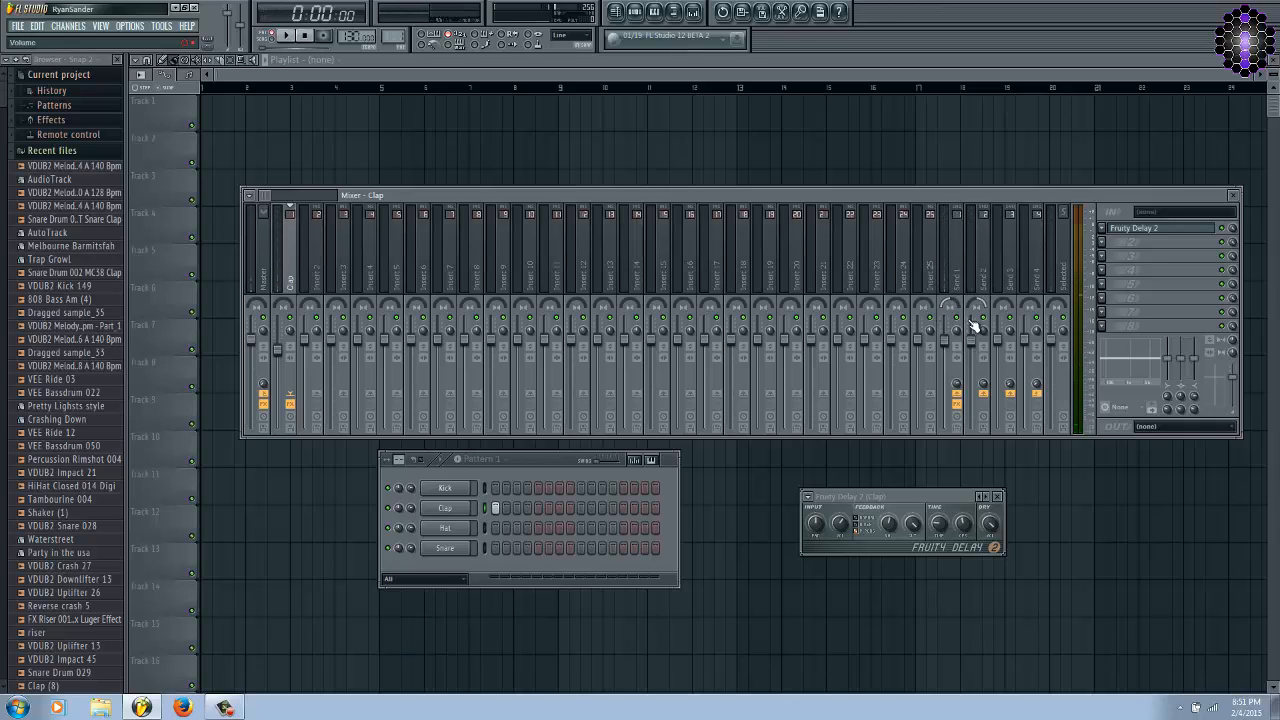
Lower Send 1's volume slightly, then raise the clap track's volume a little.
{"action": "left_click", "coordinate": [943, 355]}
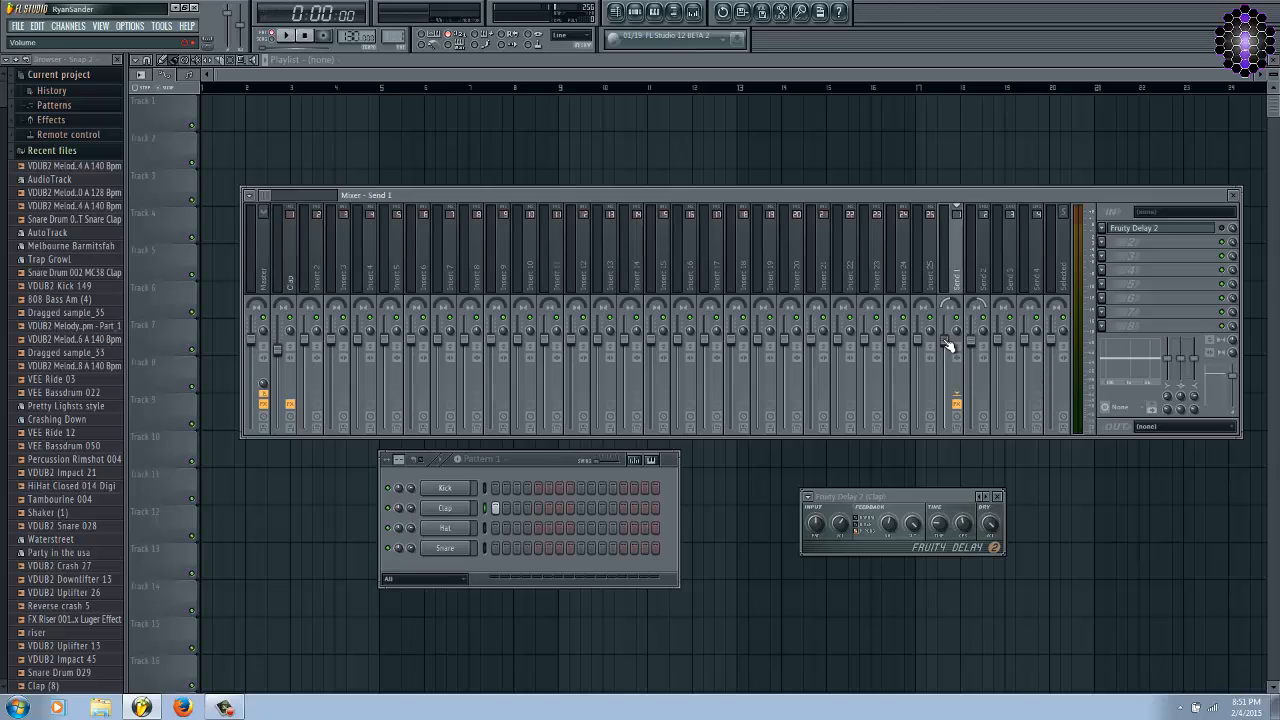
{"action": "left_click", "coordinate": [295, 283]}
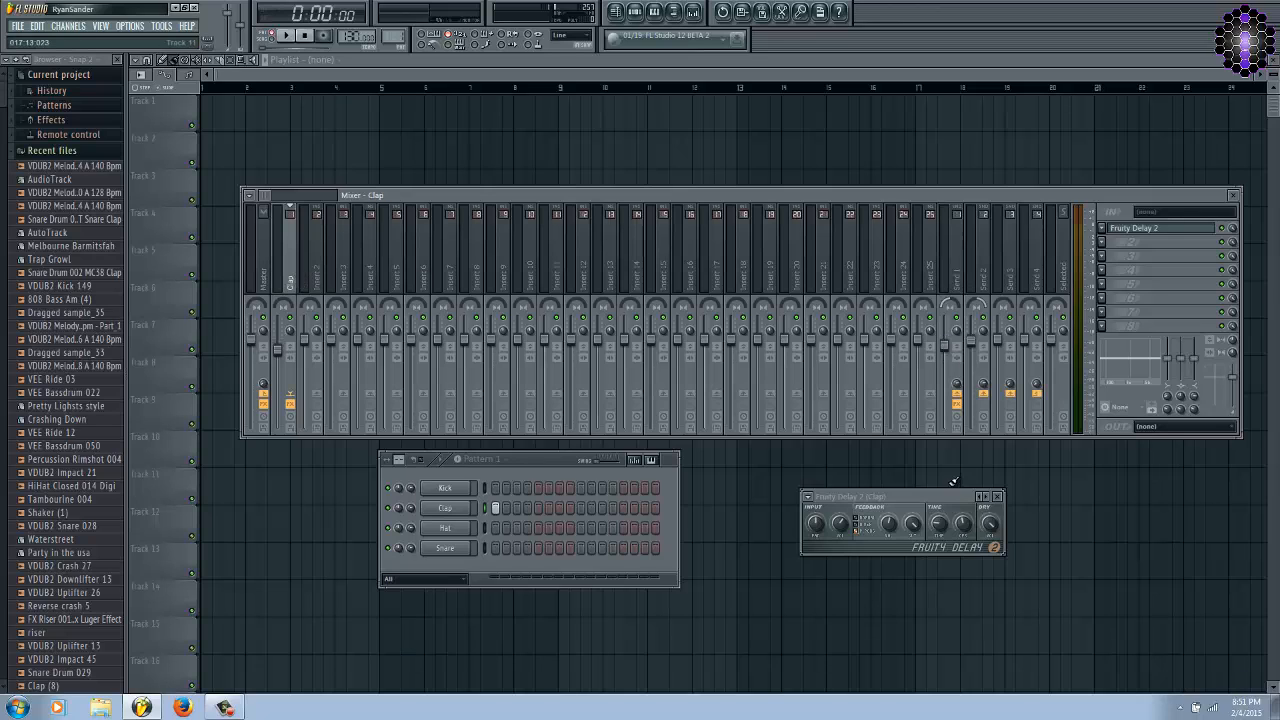
{"action": "left_click_drag", "start_coordinate": [908, 495], "coordinate": [930, 473]}
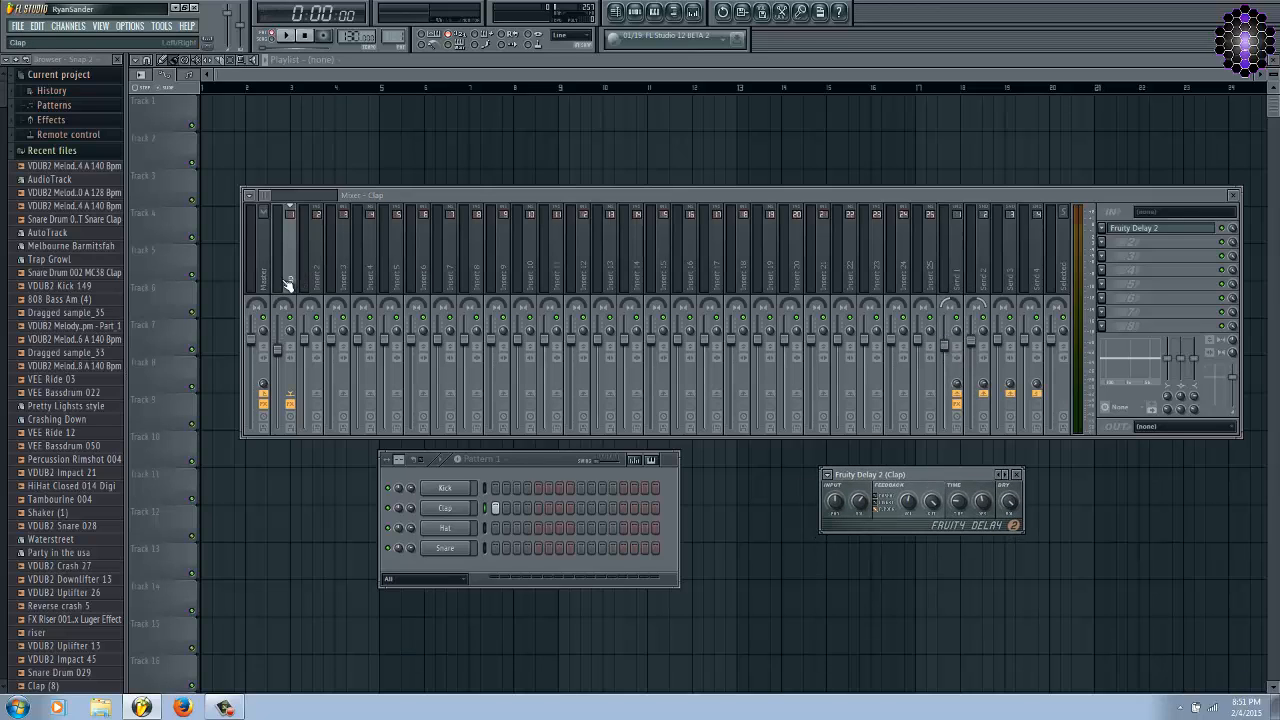
{"action": "left_click_drag", "start_coordinate": [278, 351], "coordinate": [277, 347]}
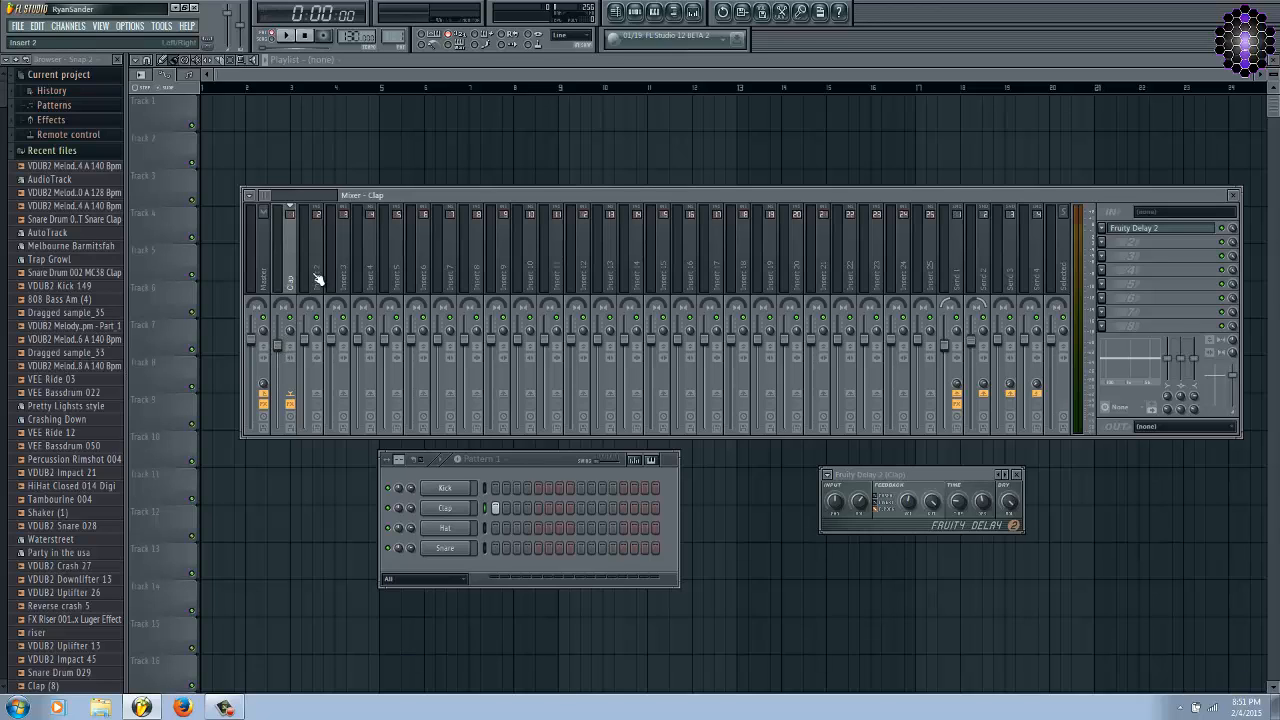
Turn off Send 1's effects and play the clap pattern through the two panned sends.
{"action": "left_click", "coordinate": [958, 283]}
{"action": "left_click", "coordinate": [986, 279]}
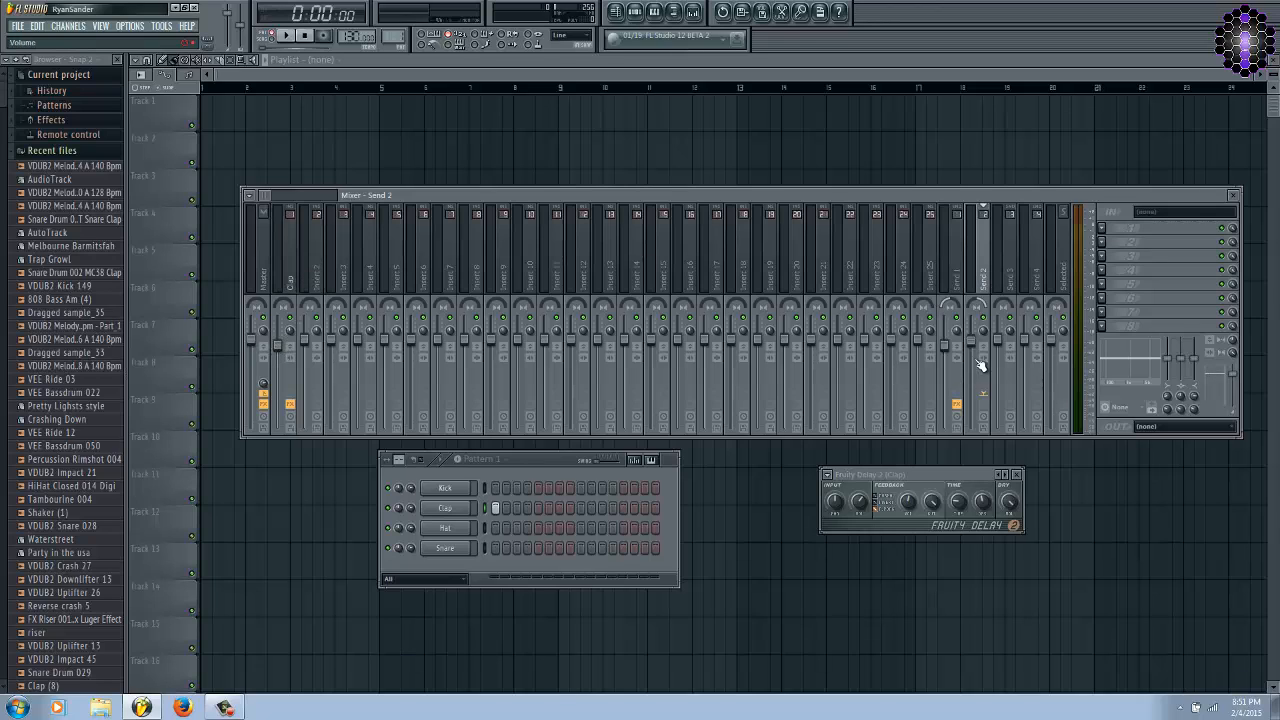
{"action": "left_click", "coordinate": [958, 283]}
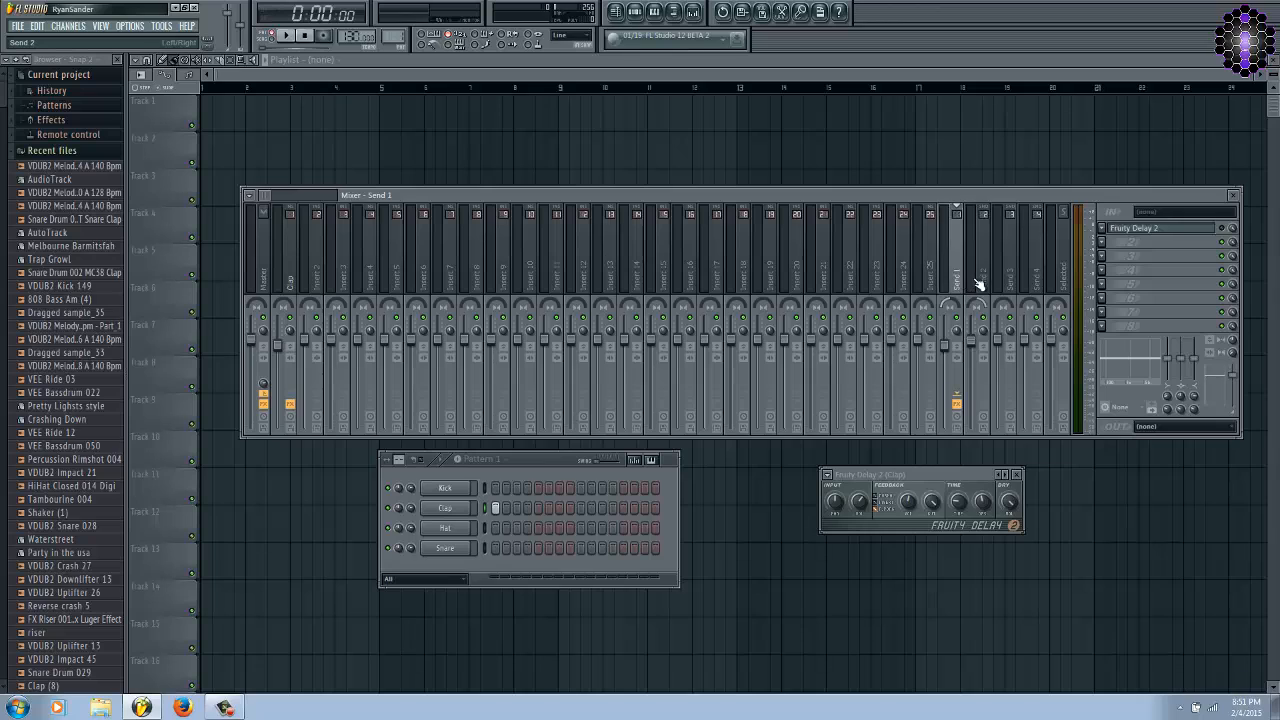
{"action": "left_click", "coordinate": [978, 286]}
{"action": "left_click", "coordinate": [959, 290]}
{"action": "key", "text": "space"}
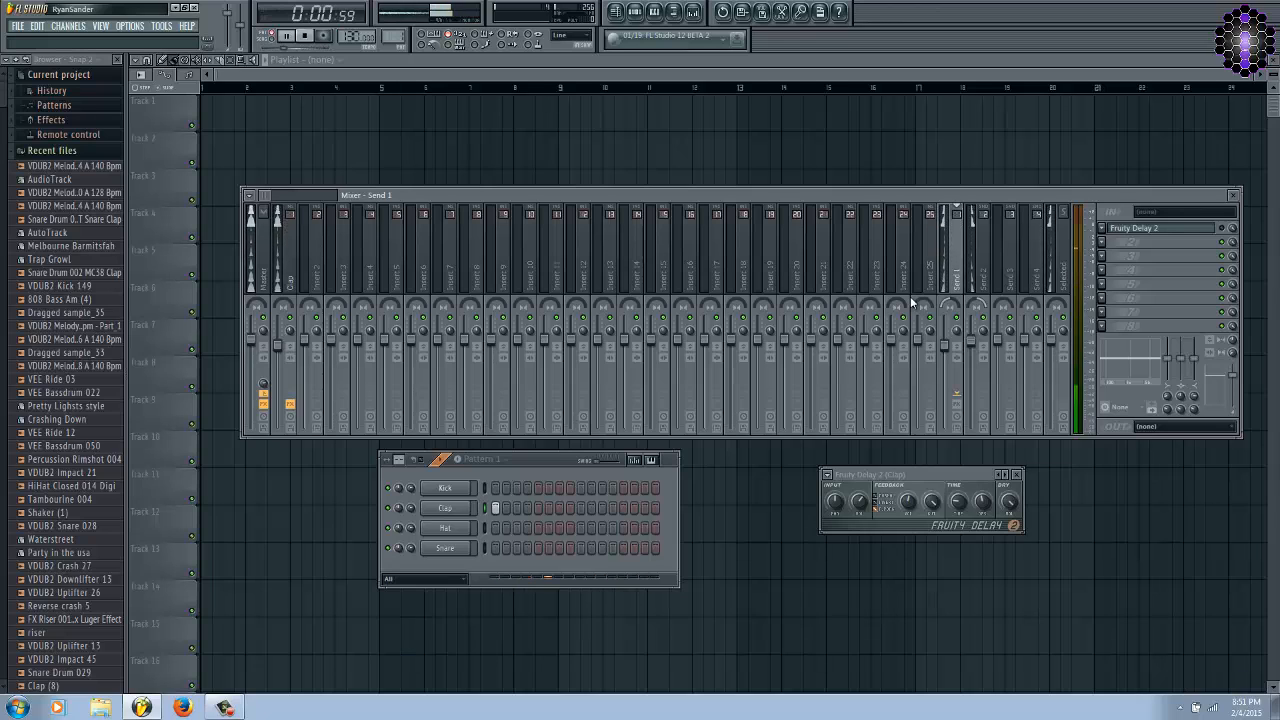
{"action": "key", "text": "space"}
Fine-tune Send 1's volume while auditioning the clap pattern, and lower Send 2's volume well below it.
{"action": "left_click_drag", "start_coordinate": [931, 472], "coordinate": [929, 460]}
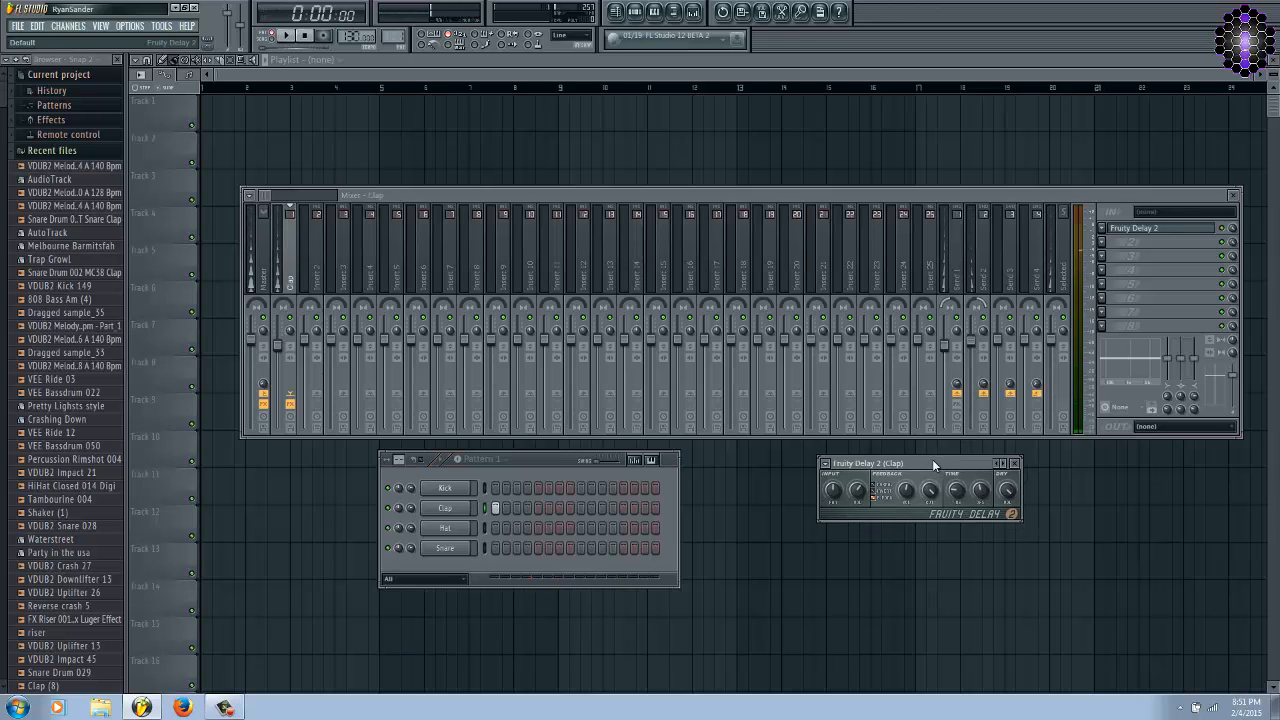
{"action": "mouse_move", "coordinate": [946, 347]}
{"action": "left_mouse_down"}
{"action": "mouse_move", "coordinate": [947, 428]}
{"action": "mouse_move", "coordinate": [931, 400]}
{"action": "mouse_move", "coordinate": [931, 346]}
{"action": "mouse_move", "coordinate": [945, 346]}
{"action": "left_mouse_up"}
{"action": "key", "text": "space"}
{"action": "key", "text": "space"}
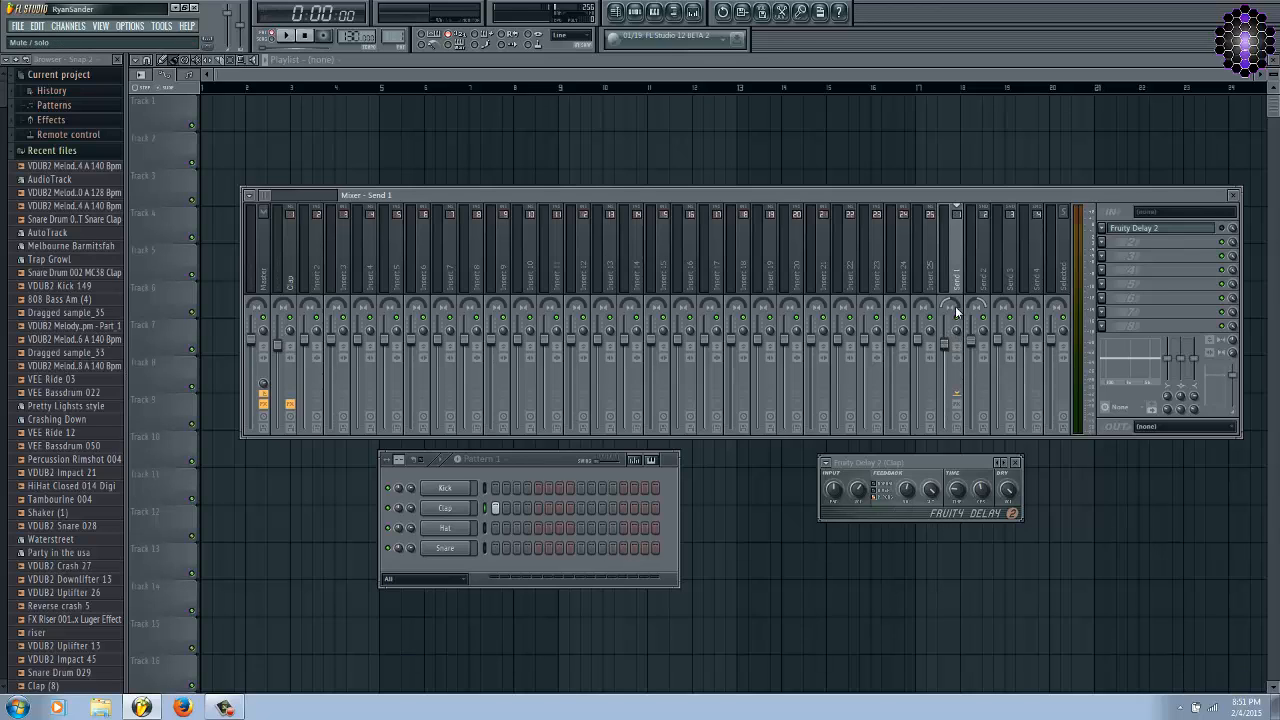
{"action": "left_click_drag", "start_coordinate": [951, 360], "coordinate": [969, 384]}
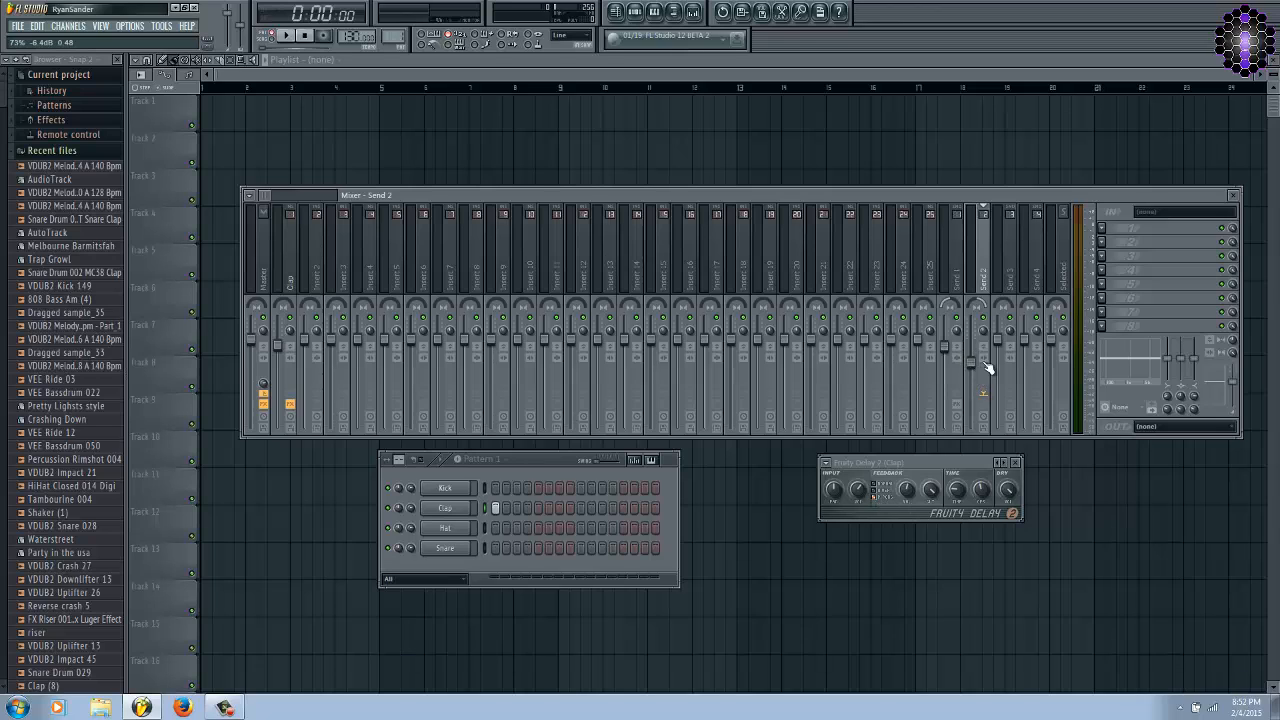
Switch the clap delay to the first feedback mode while the pattern plays, and bring Send 2's volume partly back up.
{"action": "key", "text": "space"}
{"action": "left_click", "coordinate": [866, 499]}
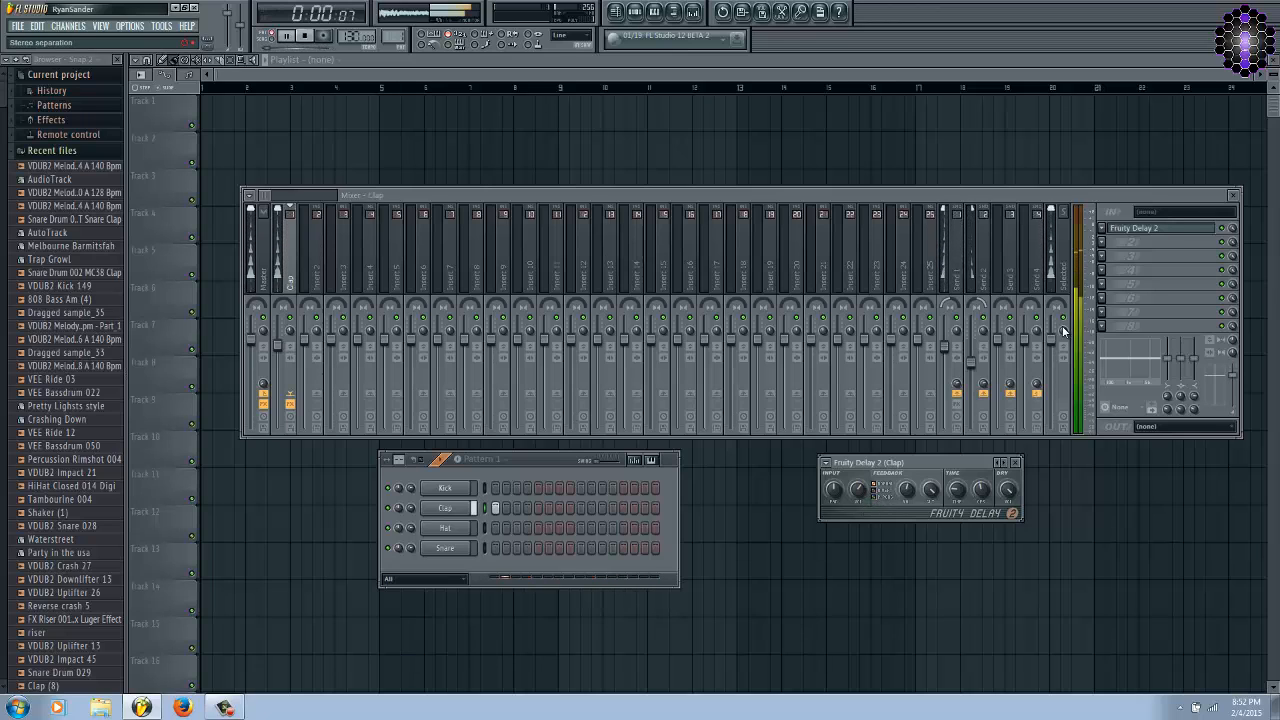
{"action": "left_click", "coordinate": [987, 371]}
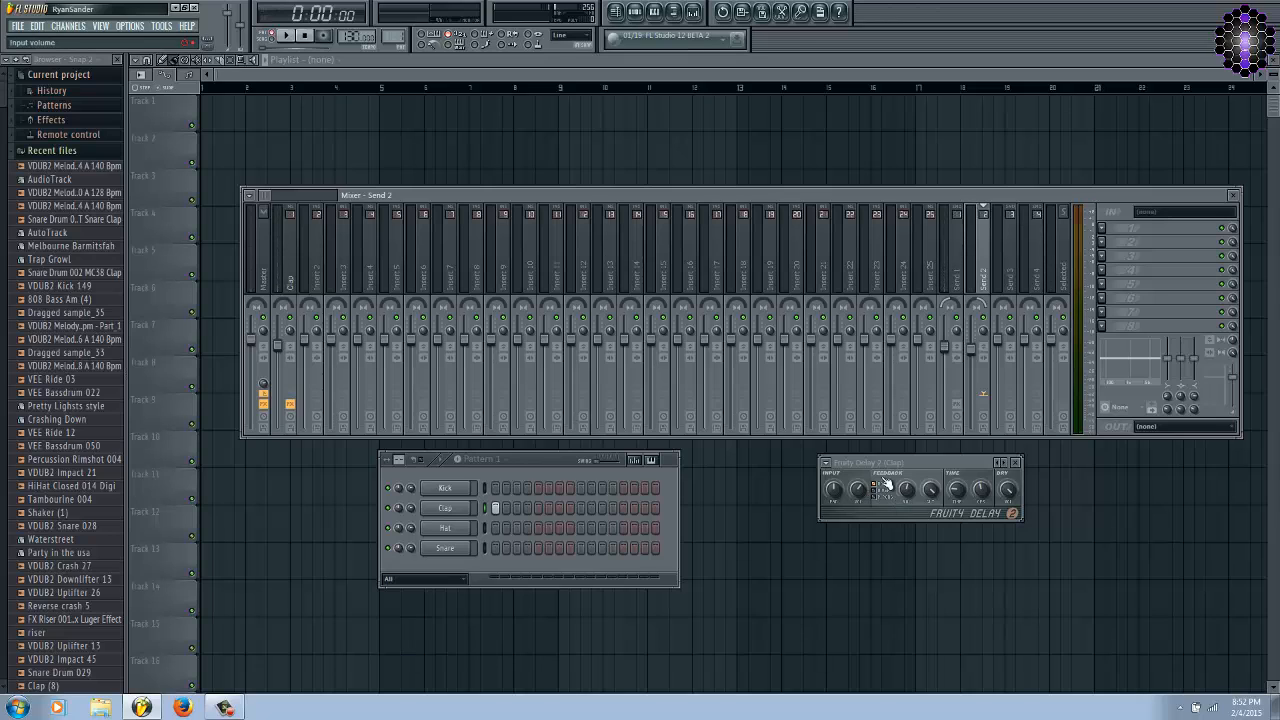
{"action": "left_click_drag", "start_coordinate": [896, 463], "coordinate": [882, 465]}
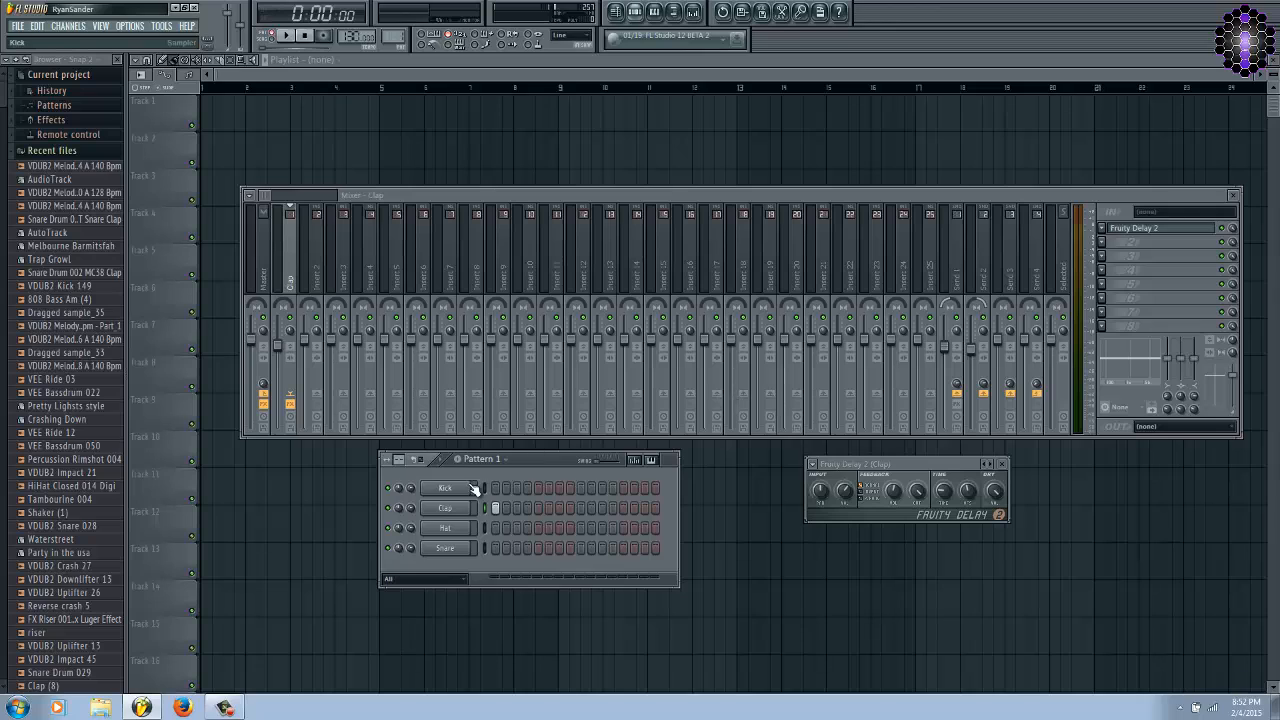
Open the clap's channel settings and place the window over the mixer.
{"action": "key", "text": "F6"}
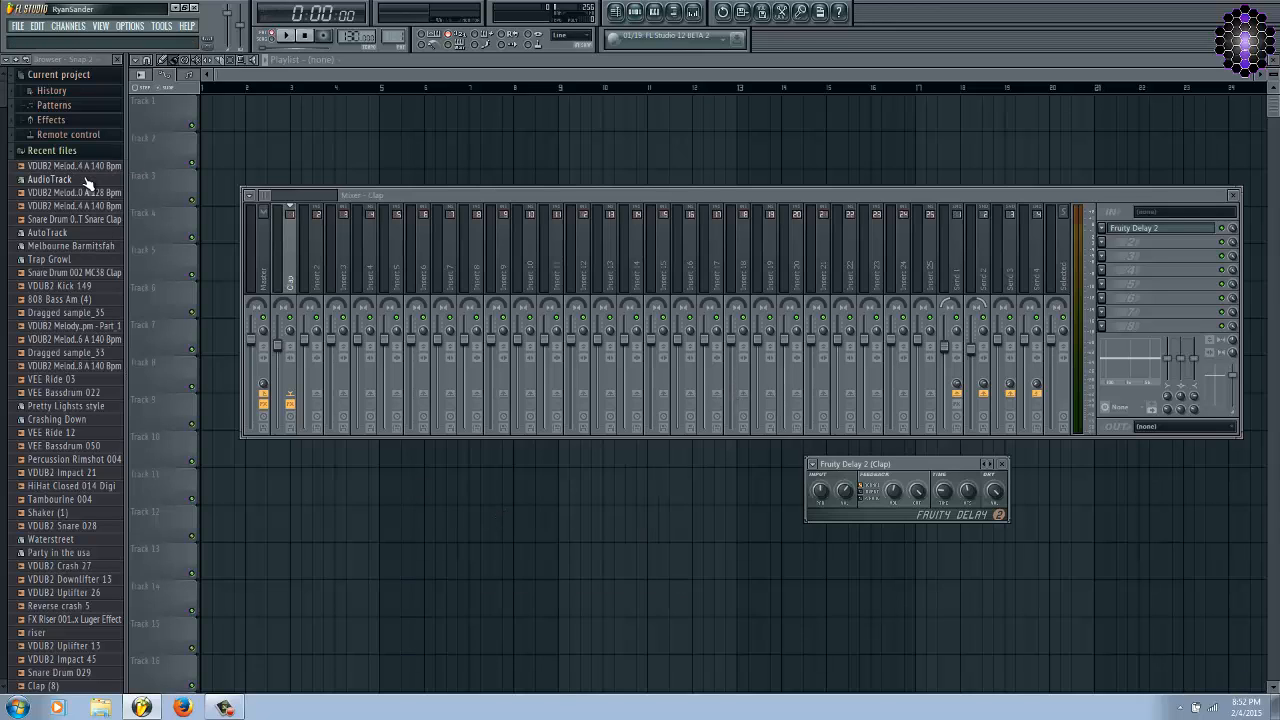
{"action": "key", "text": "F6"}
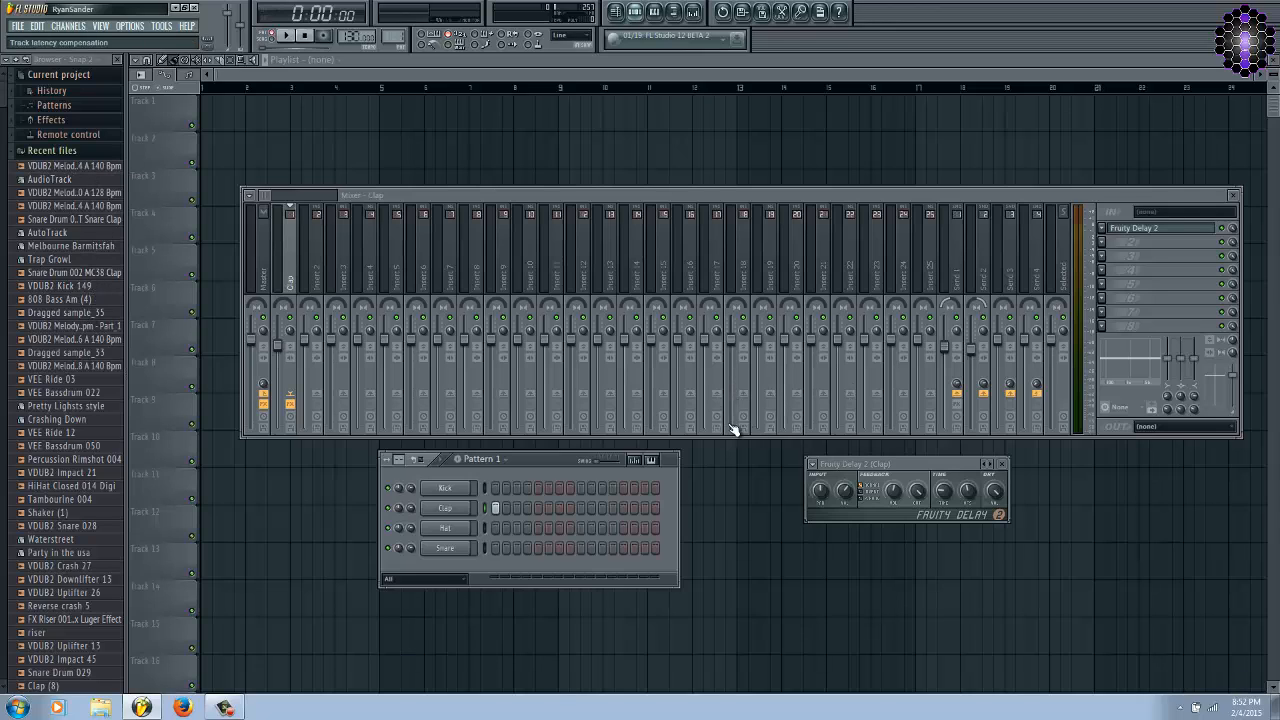
{"action": "left_click", "coordinate": [444, 510]}
{"action": "left_click_drag", "start_coordinate": [647, 357], "coordinate": [687, 210]}
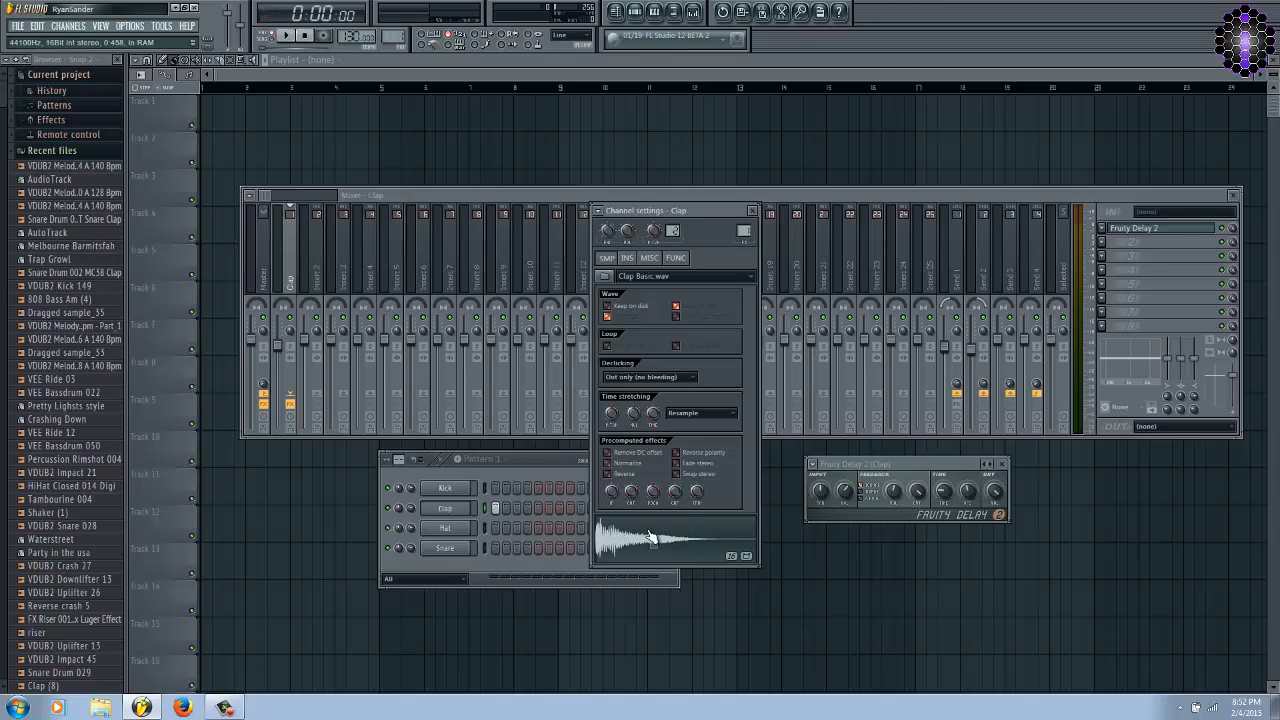
Move the mixer up to the playlist's upper edge and arrange the channel rack and the clap's channel settings side by side beneath it.
{"action": "left_click", "coordinate": [770, 196]}
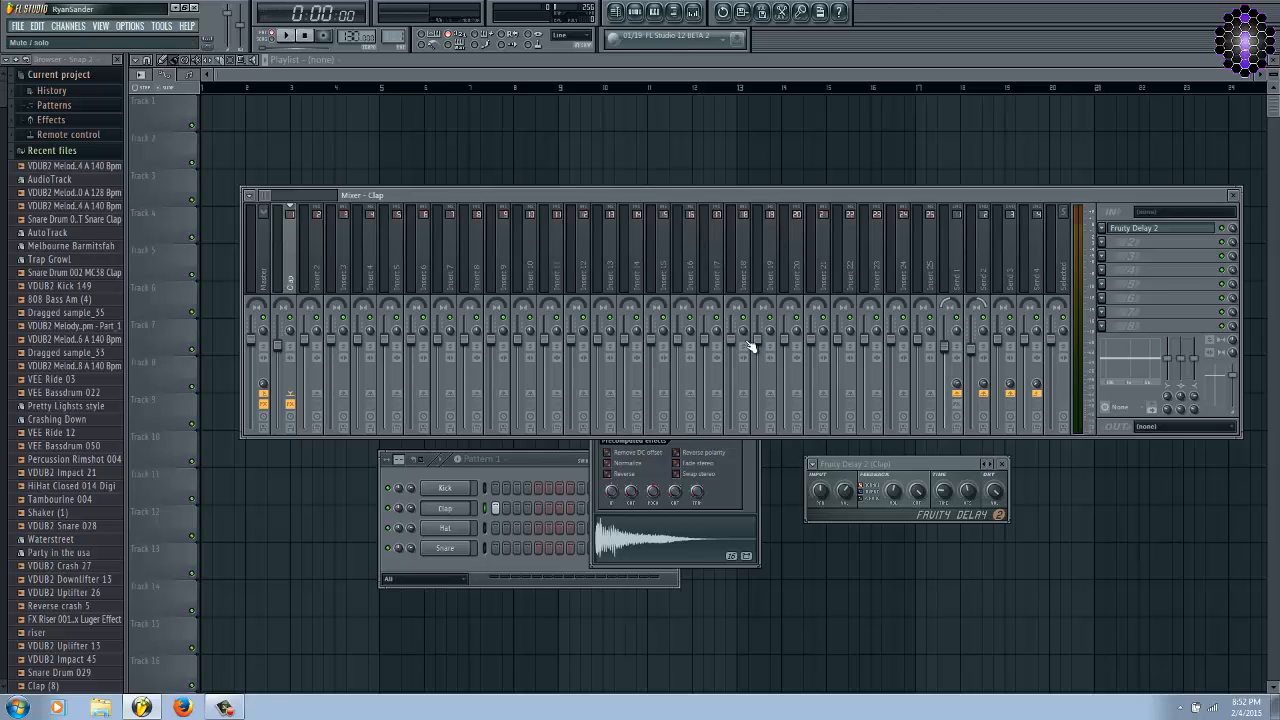
{"action": "left_click_drag", "start_coordinate": [913, 189], "coordinate": [934, 95]}
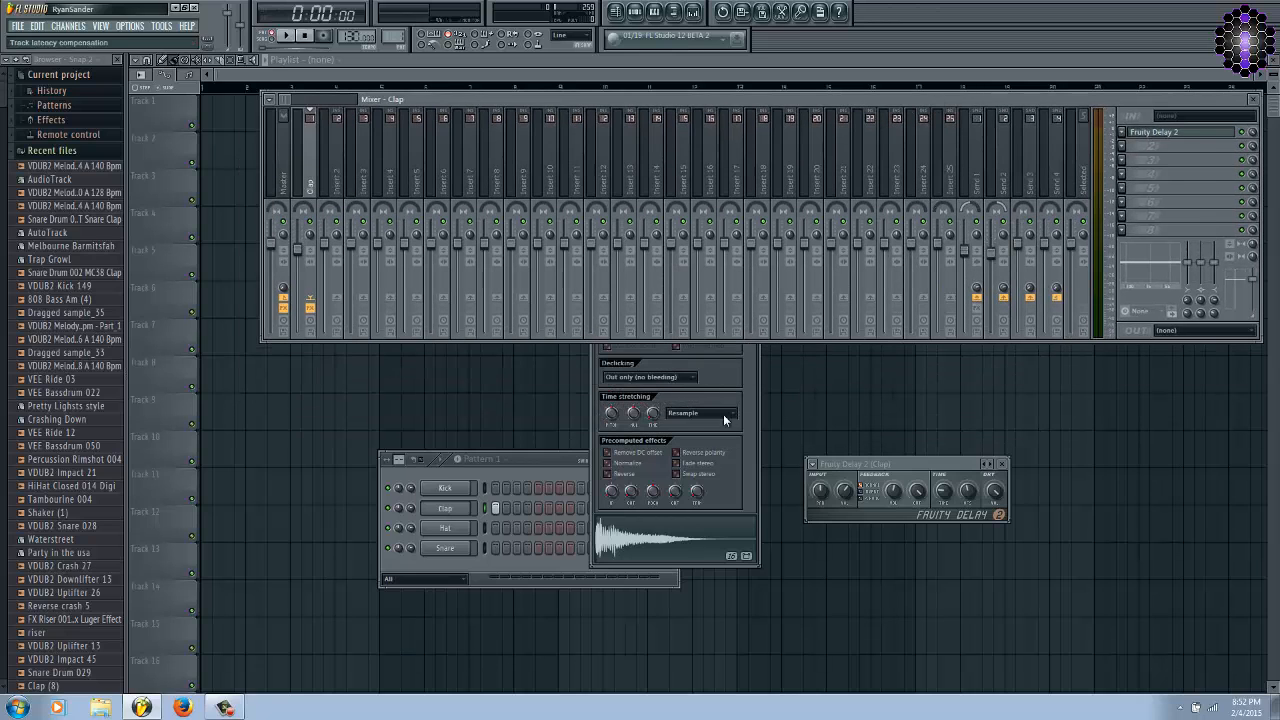
{"action": "left_click", "coordinate": [755, 442]}
{"action": "left_click_drag", "start_coordinate": [696, 216], "coordinate": [748, 350]}
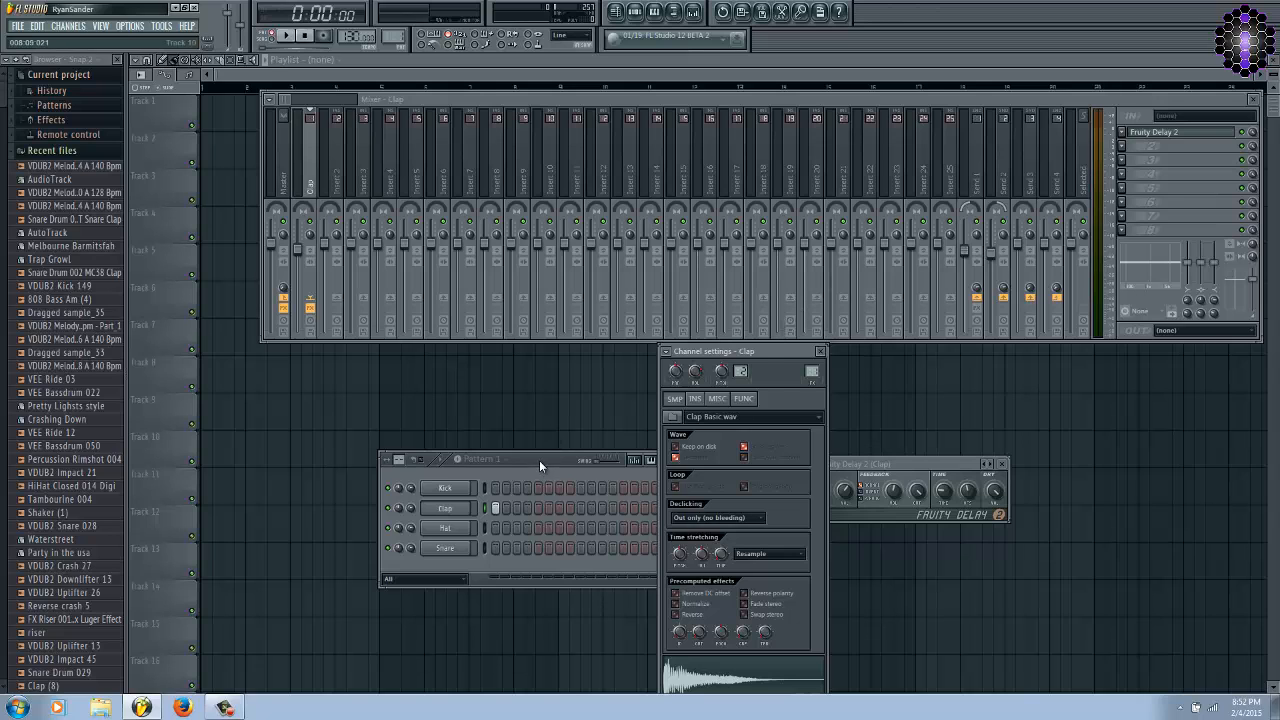
{"action": "left_click_drag", "start_coordinate": [539, 460], "coordinate": [515, 351]}
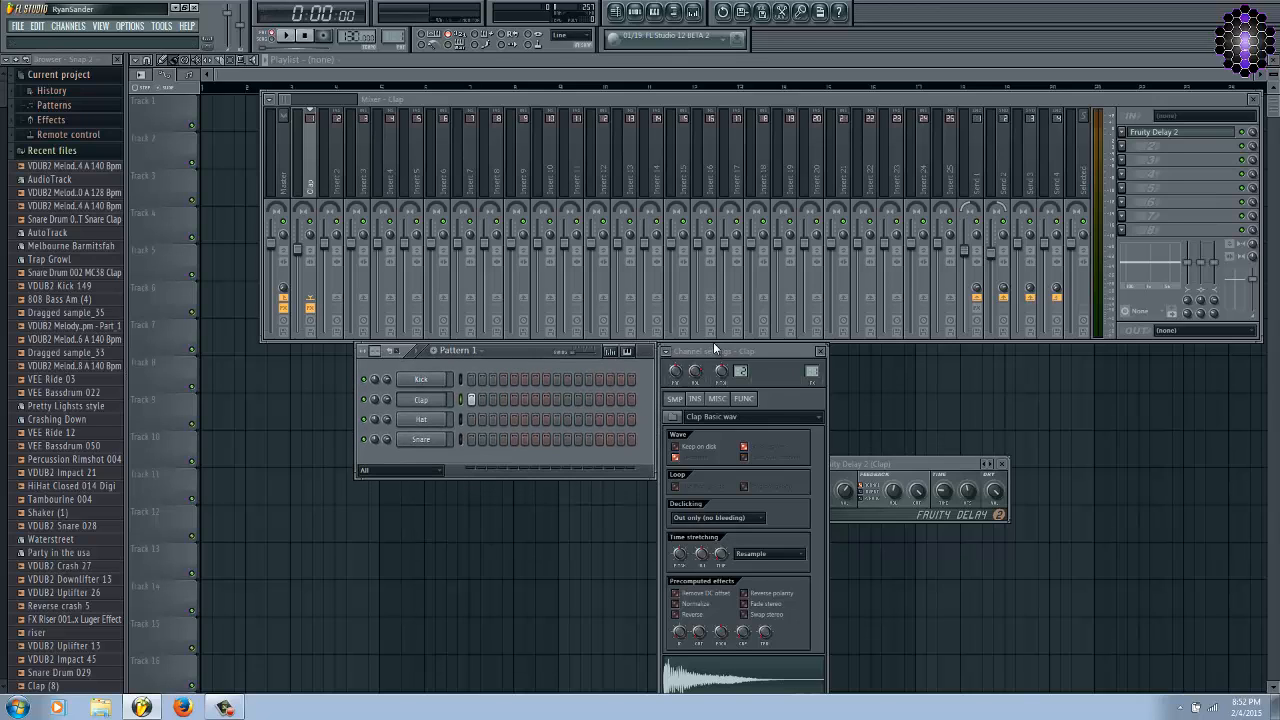
{"action": "left_click_drag", "start_coordinate": [715, 347], "coordinate": [746, 362]}
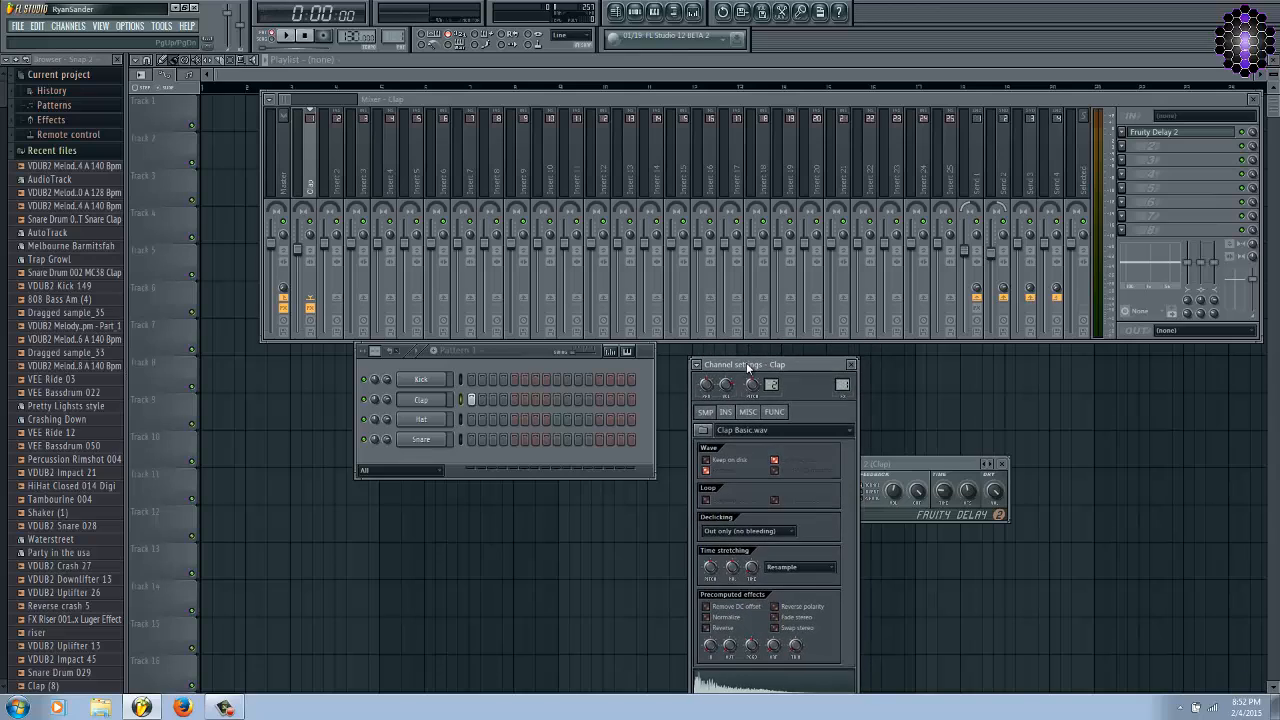